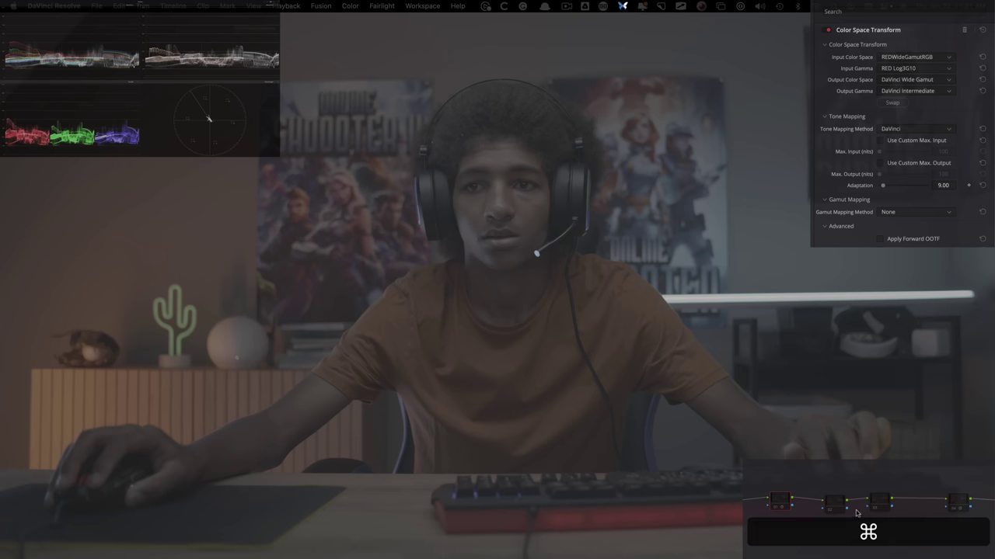
Check the Color Space Transform settings on the first and last nodes, and enable the last node's conversion to Rec.709 Gamma 2.4.
click(780, 504)
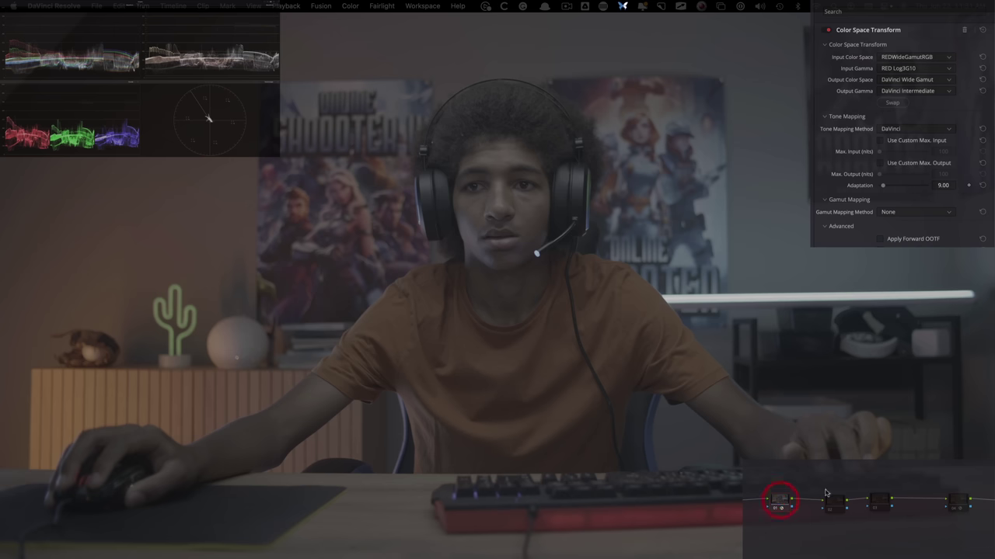
click(833, 503)
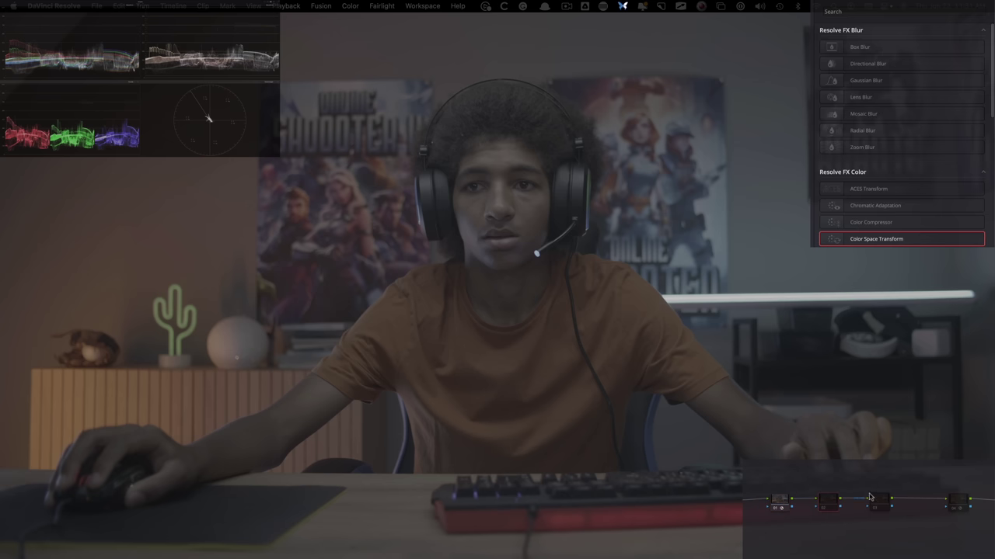
click(958, 504)
click(958, 503)
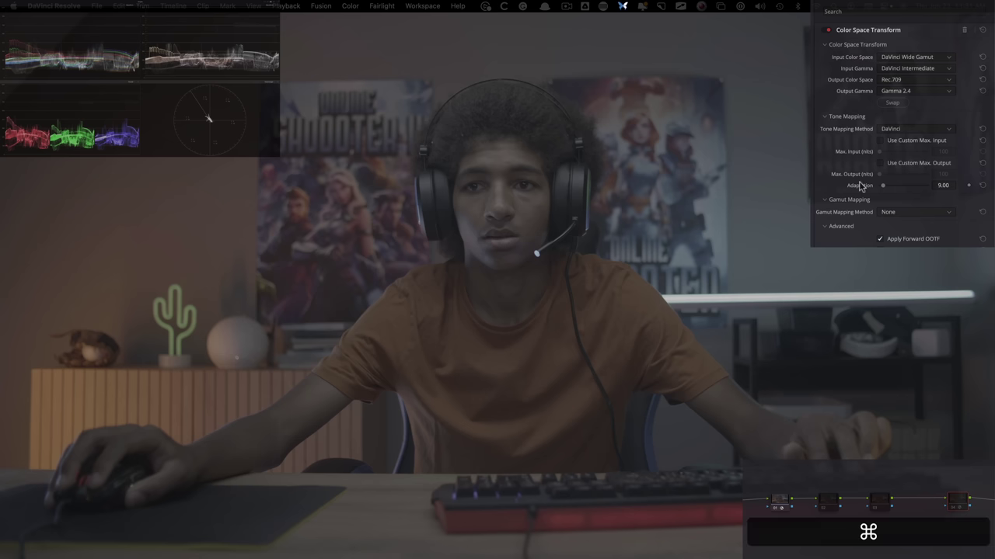
key(super+d)
Enable the second and third nodes together.
click(828, 503)
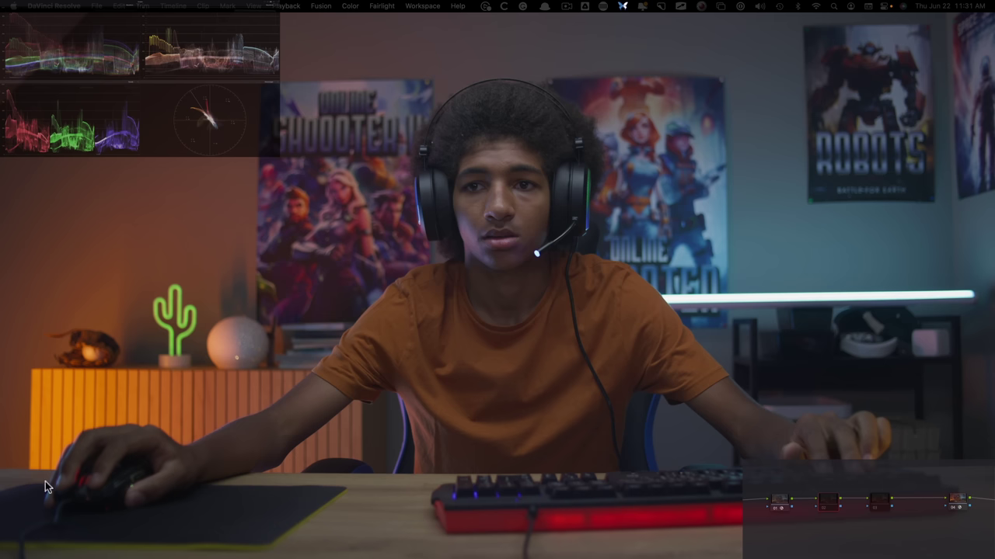
super+click(828, 502)
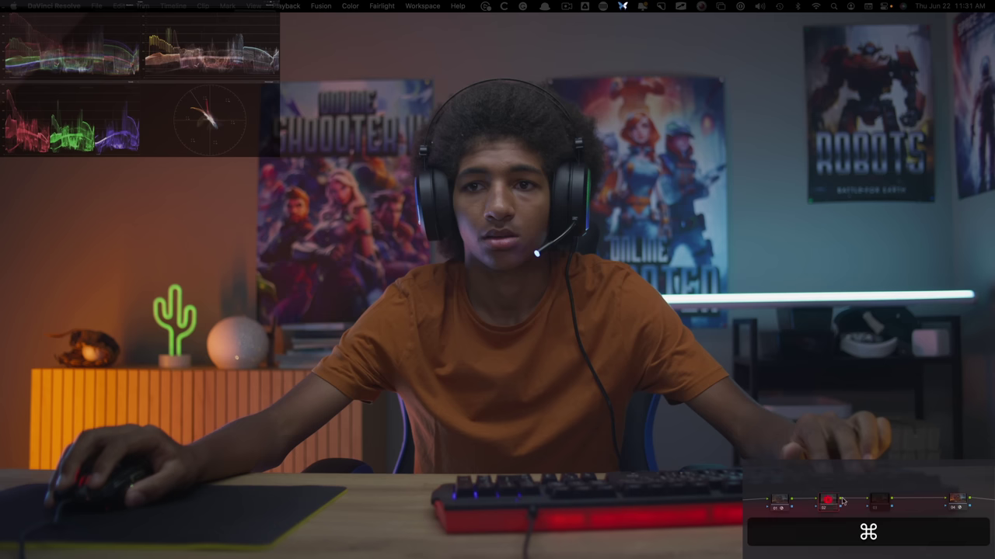
super+click(880, 500)
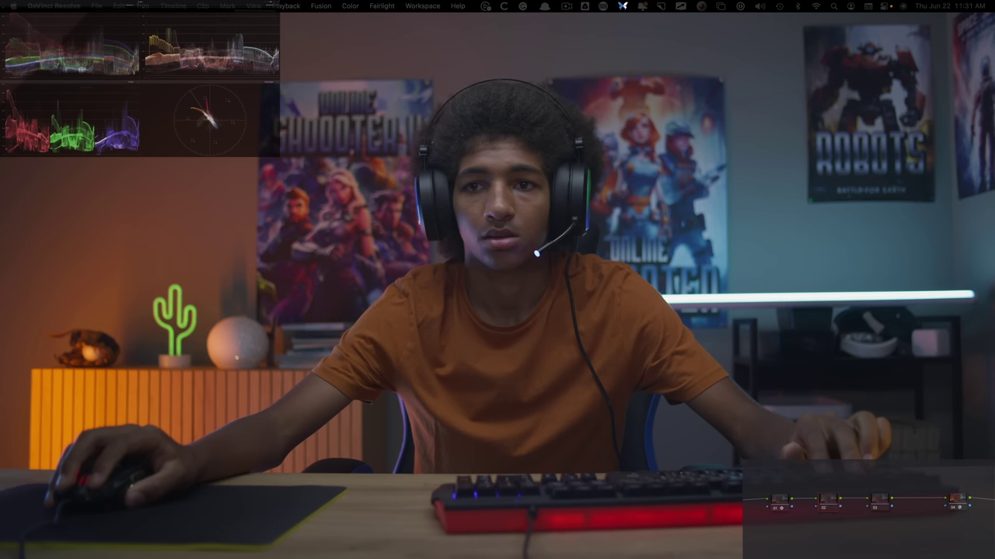
Show the custom curves and make sure Editable Splines is enabled for them.
click(297, 417)
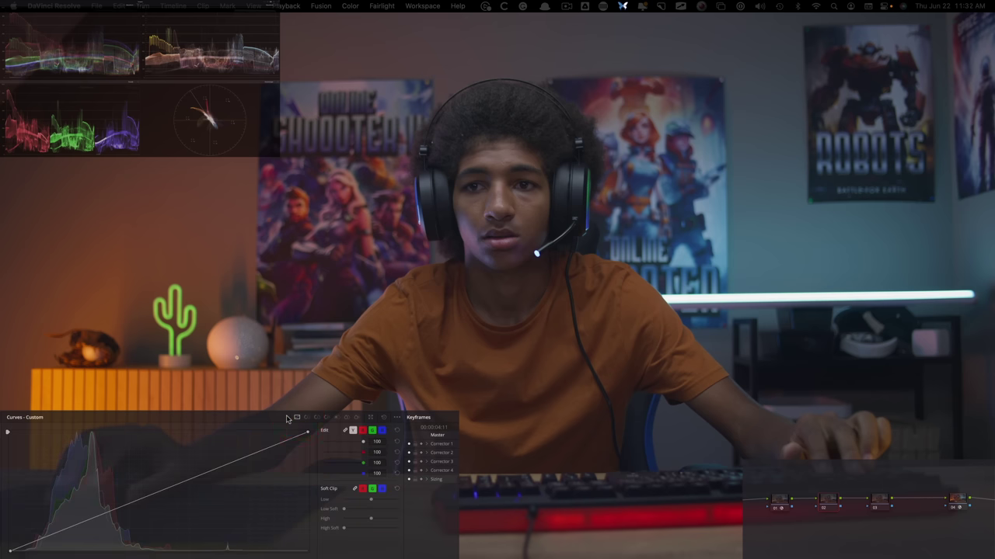
click(395, 417)
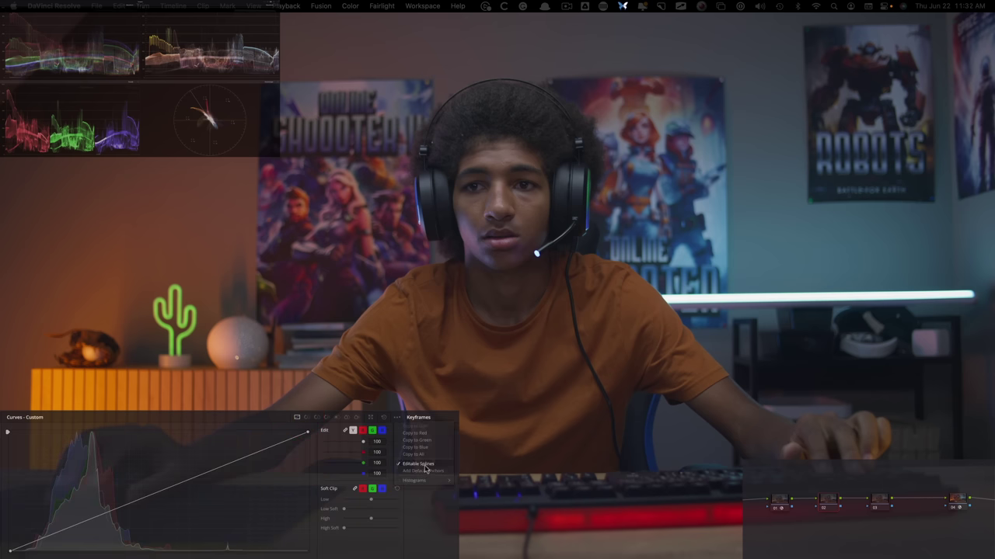
click(259, 423)
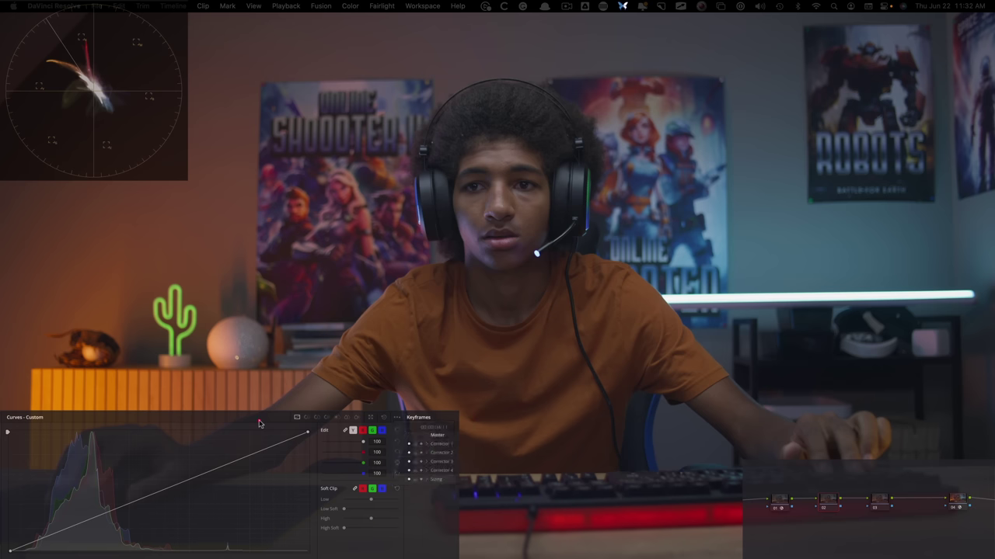
Shape a gentle S-curve on the second node with the spline handles, lifting the highlights and slightly lowering the shadows.
click(309, 431)
click(208, 472)
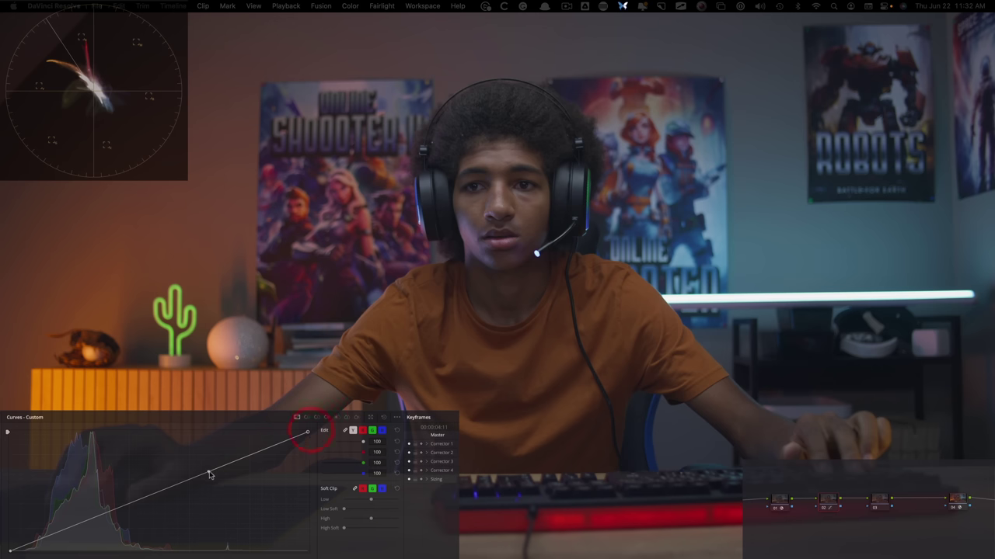
drag(208, 473, 217, 433)
click(10, 551)
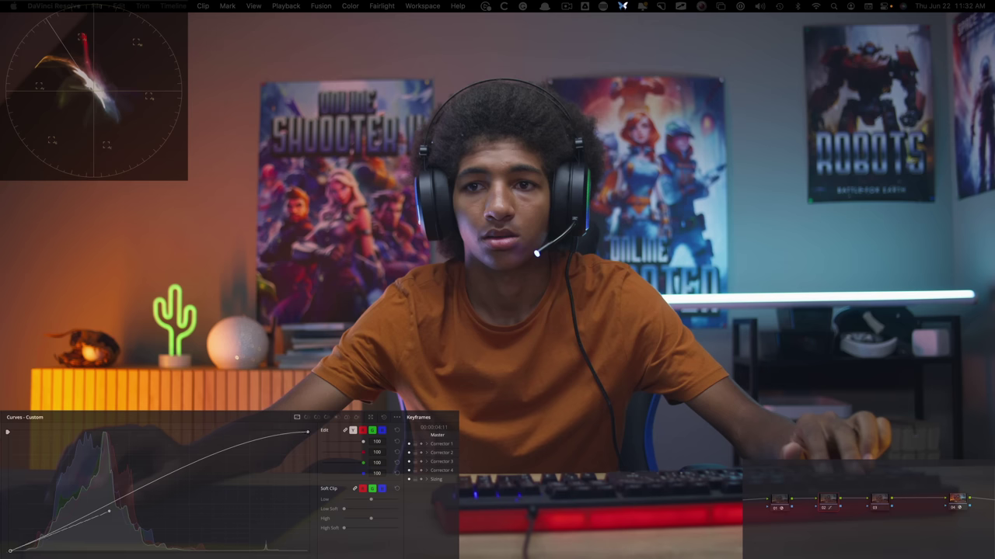
mouse_move(108, 517)
mouse_down()
mouse_move(78, 527)
mouse_move(94, 529)
mouse_up()
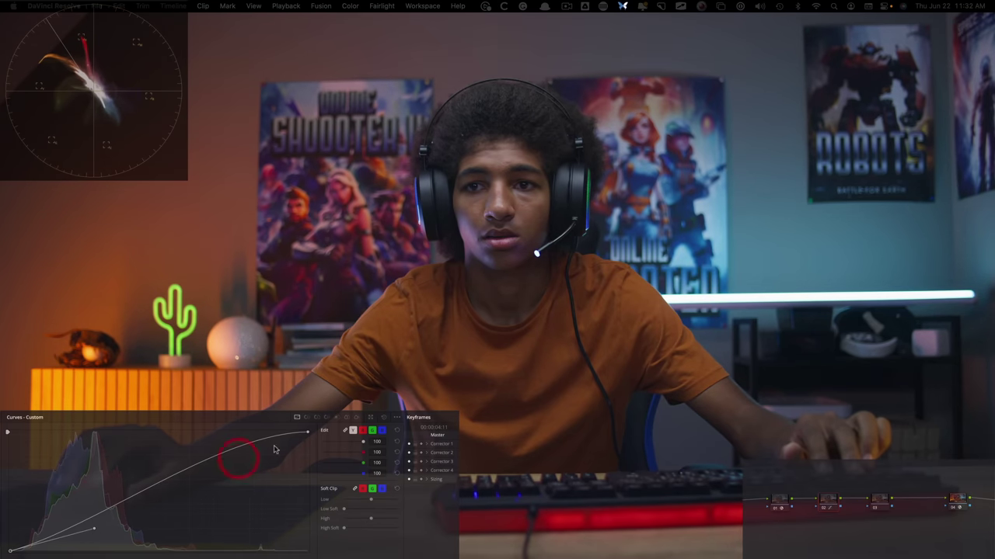
click(309, 432)
drag(219, 436, 195, 436)
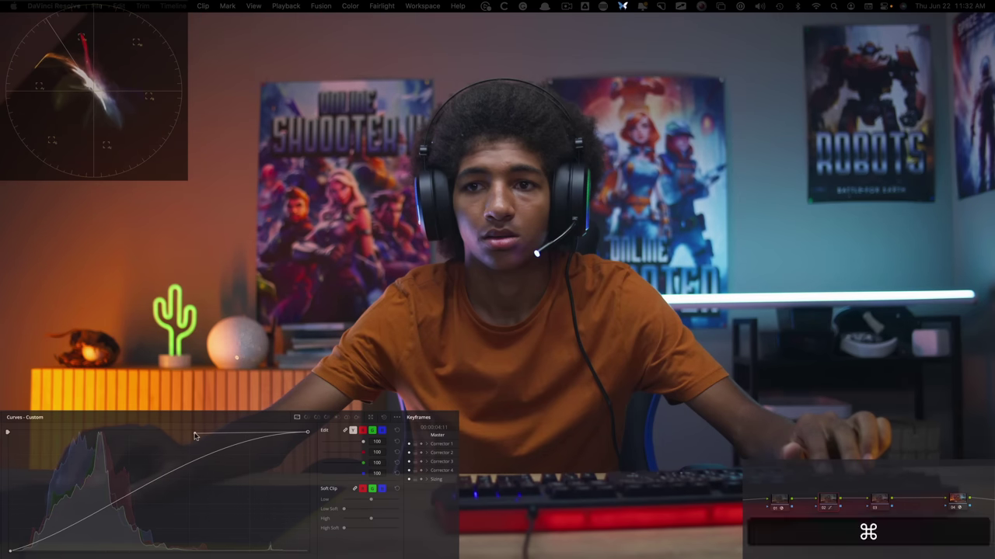
Compare the shot with and without the second node's contrast curve, watching the image and the vectorscope.
key(super+d)
key(super+d)
key(super+d)
key(super+d)
key(super+d)
key(super+d)
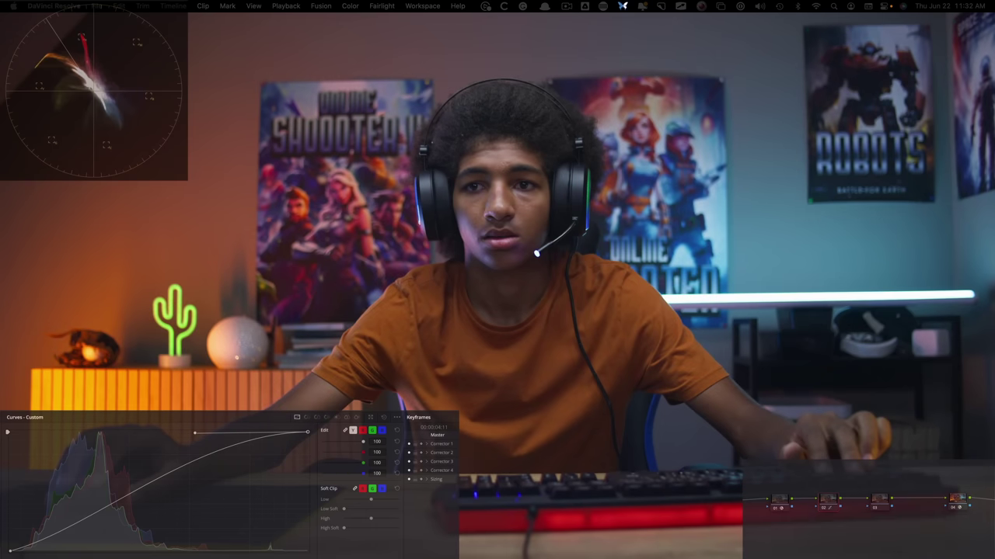
key(super+d)
key(super+d)
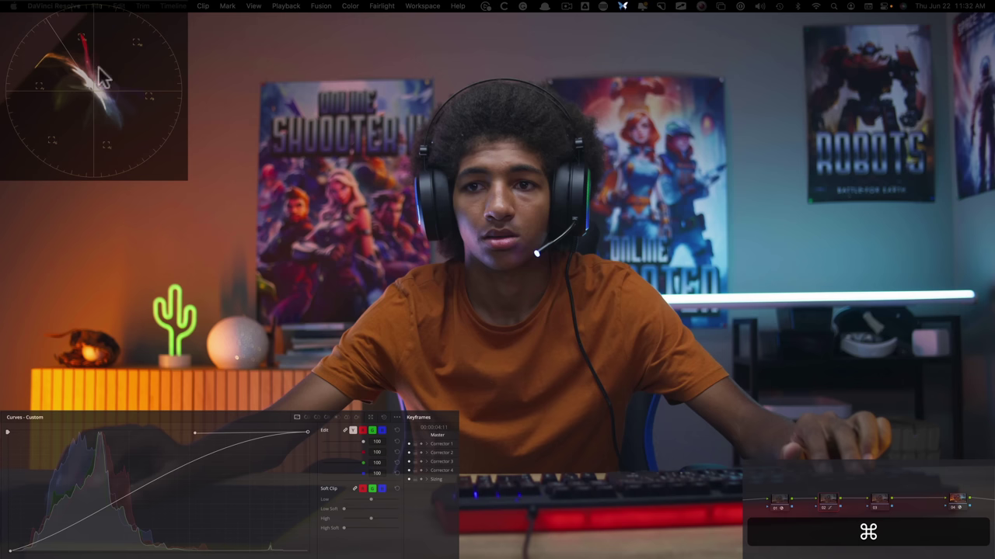
key(super+d)
key(super+d)
key(super+d)
key(super+d)
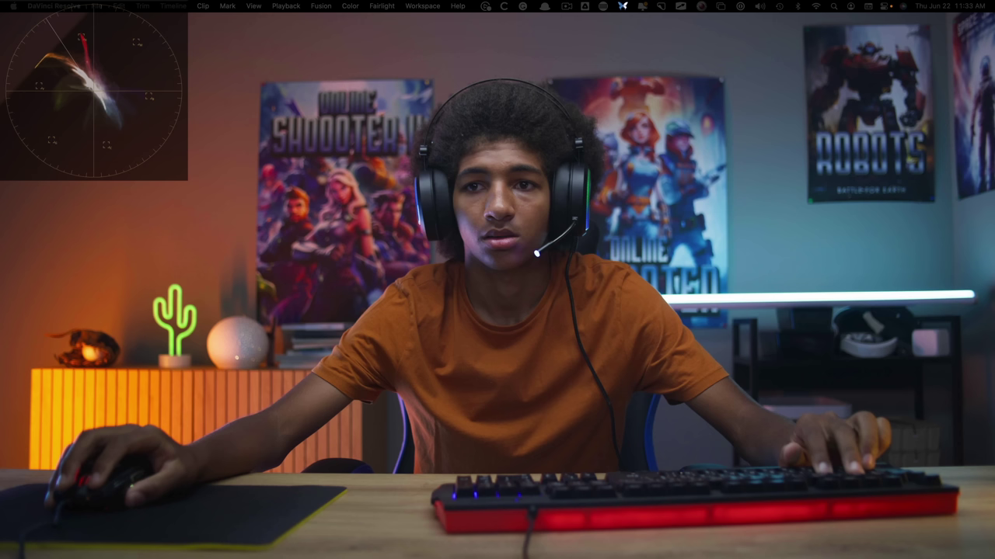
Compare the shot's vectorscope trace with those of the reference stills of the woman with headphones and the woman on the red sofa.
key(Down)
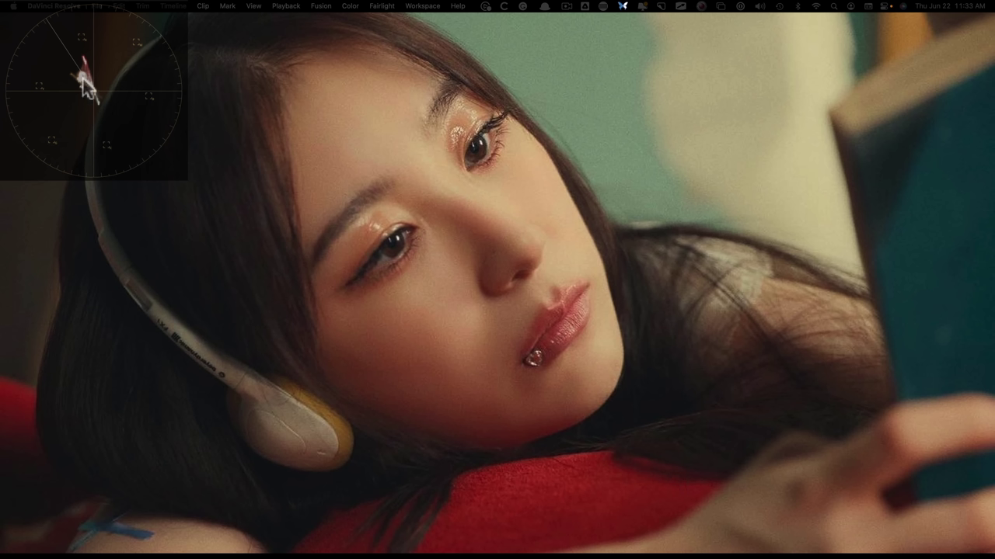
key(Down)
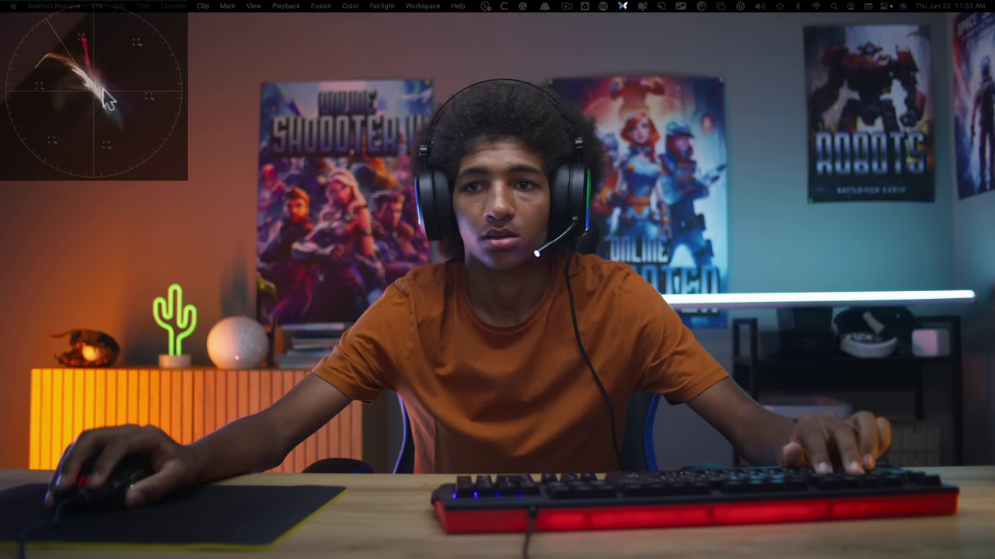
key(Up)
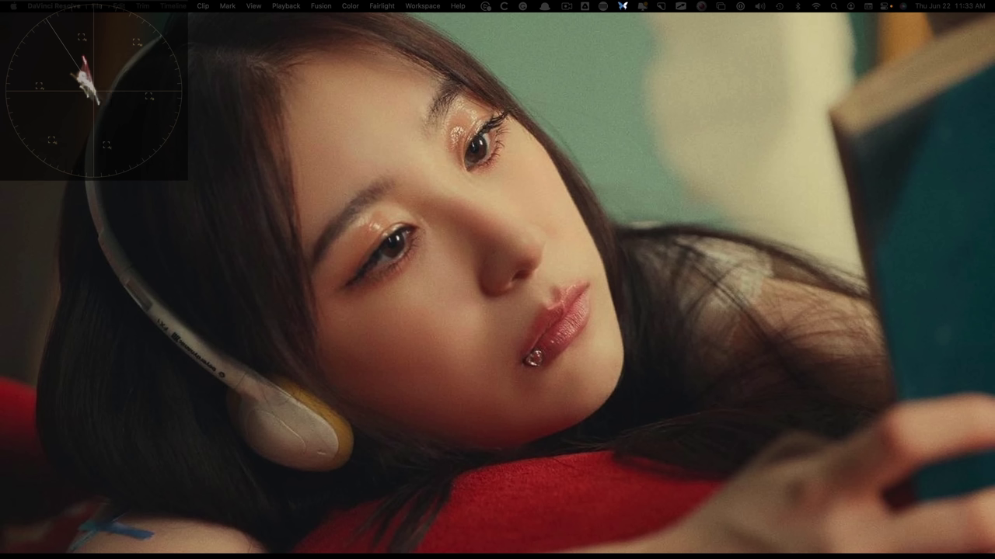
key(Up)
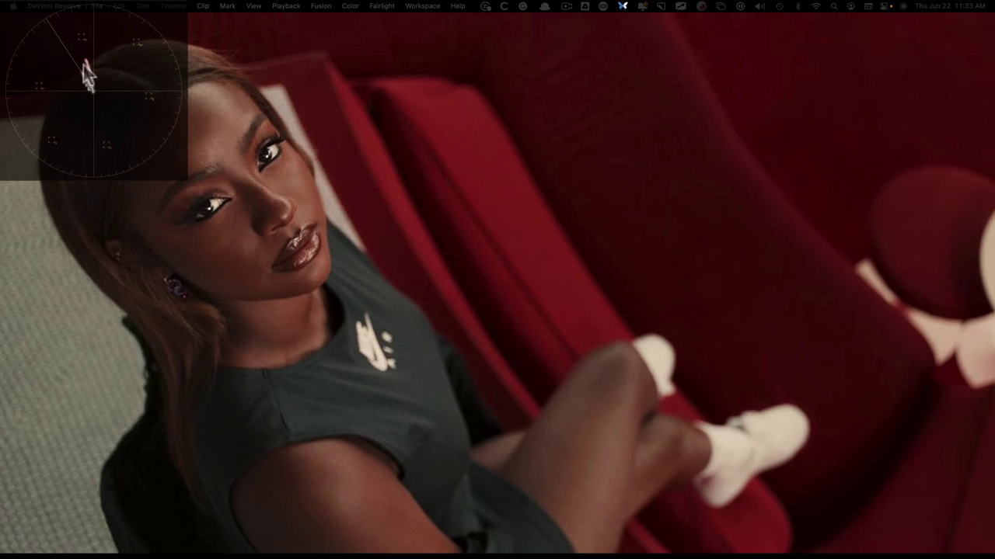
key(Down)
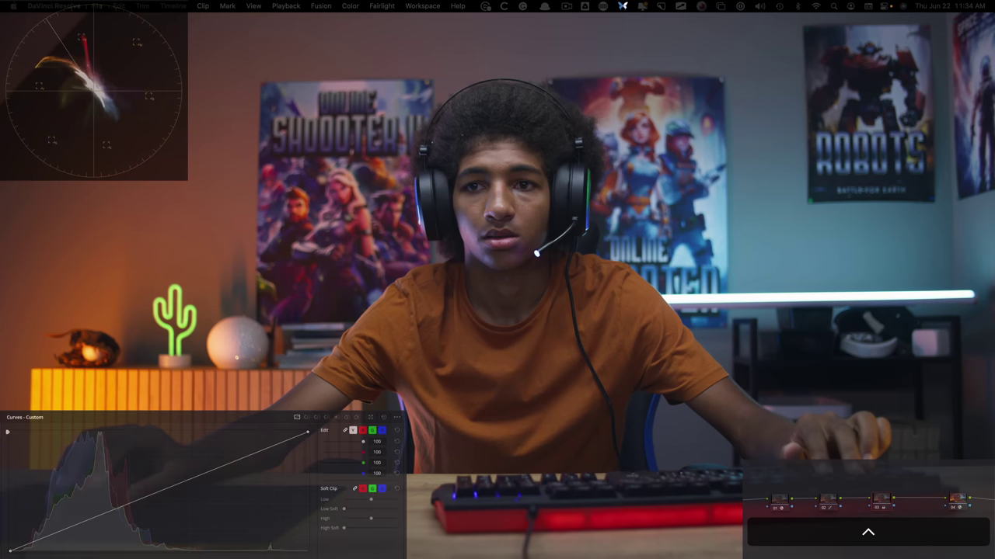
Reset the third node and lower the yellow-orange luminance to 0.74 at input hue 288.36 with the Hue Vs Lum curve.
ctrl+click(883, 499)
click(911, 507)
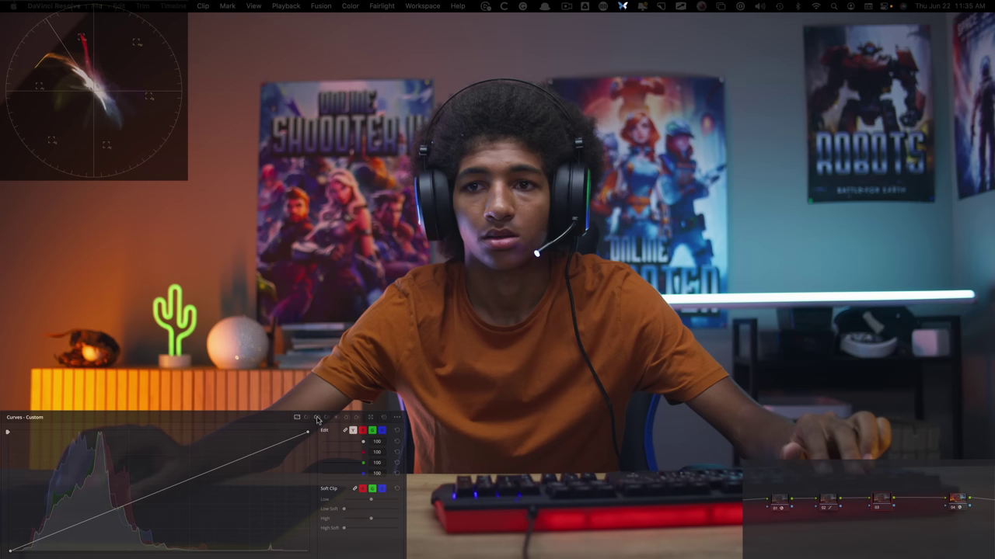
click(317, 418)
click(327, 419)
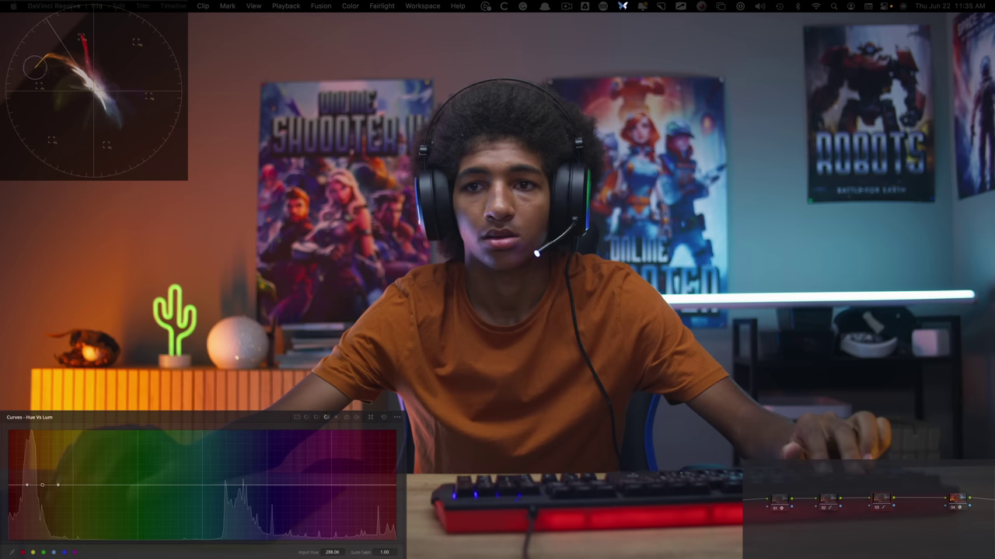
drag(42, 485, 42, 490)
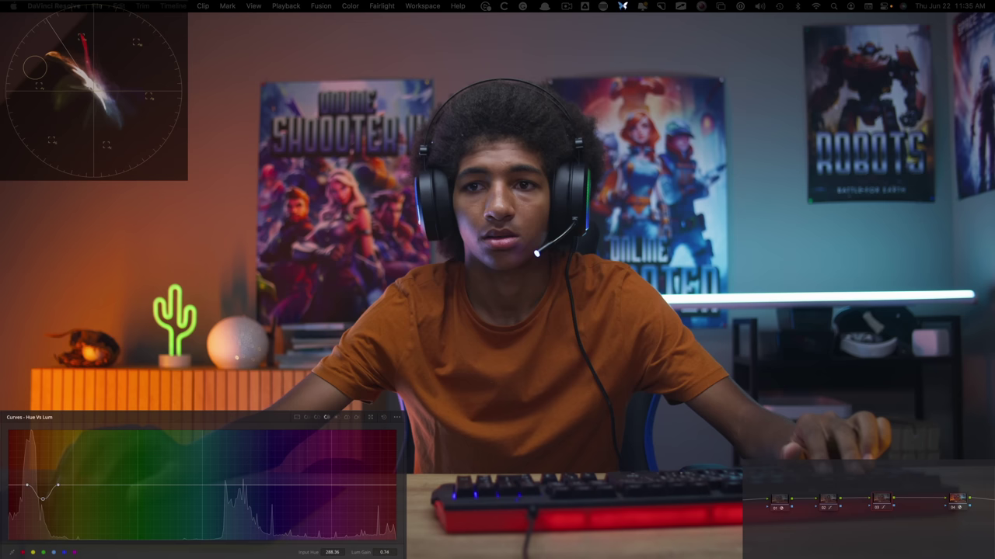
Compare the shot with and without the third node's luminance adjustment, checking the orange areas in the image and scopes.
key(super+d)
key(super+d)
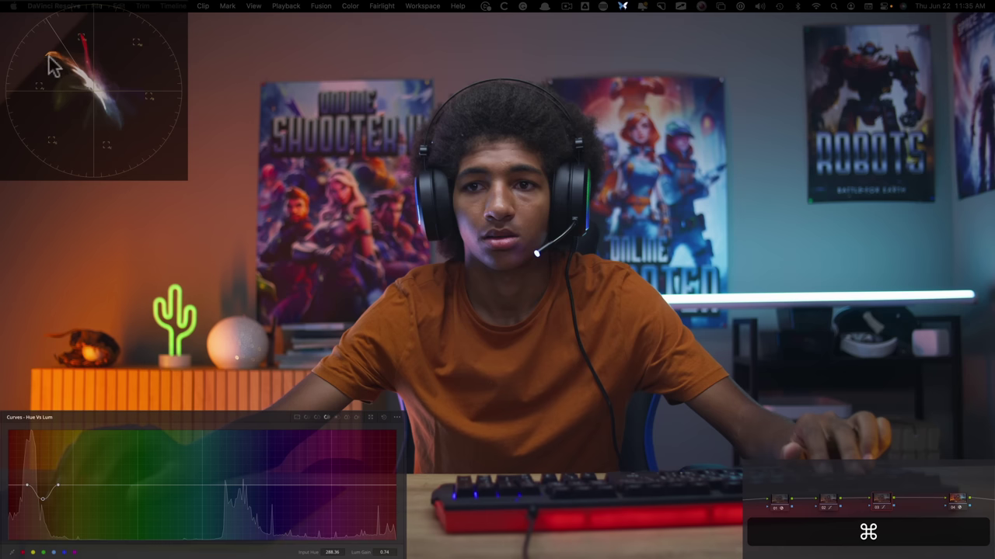
key(super+d)
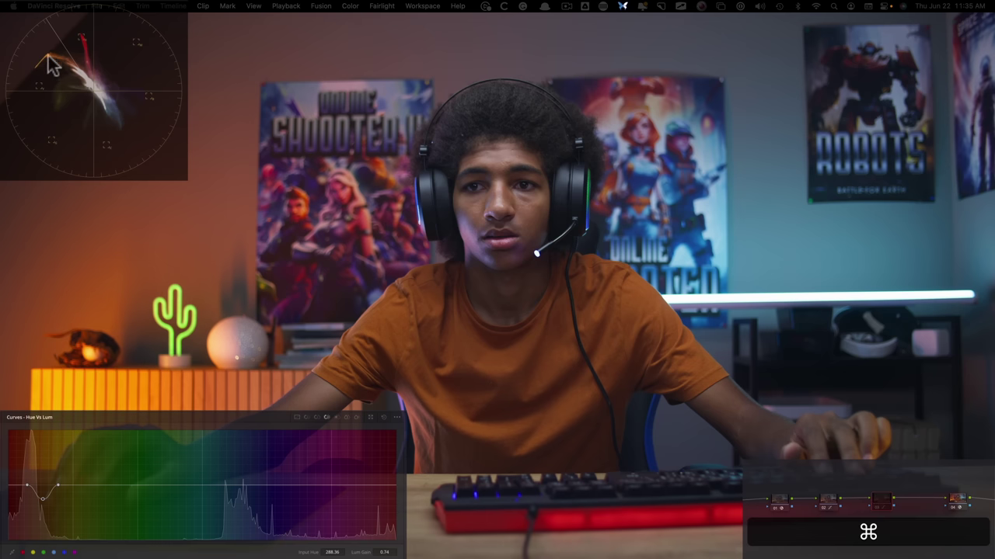
key(super+d)
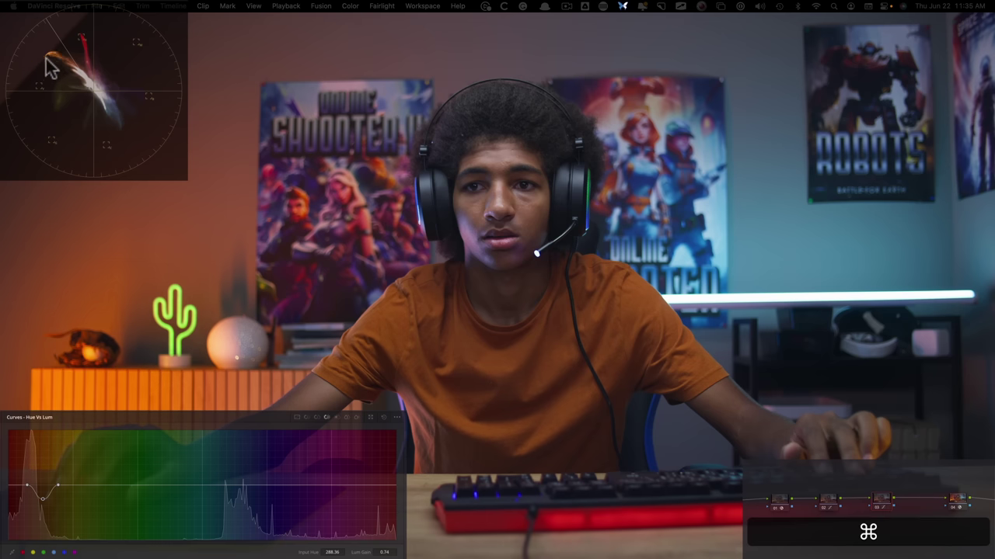
key(super+d)
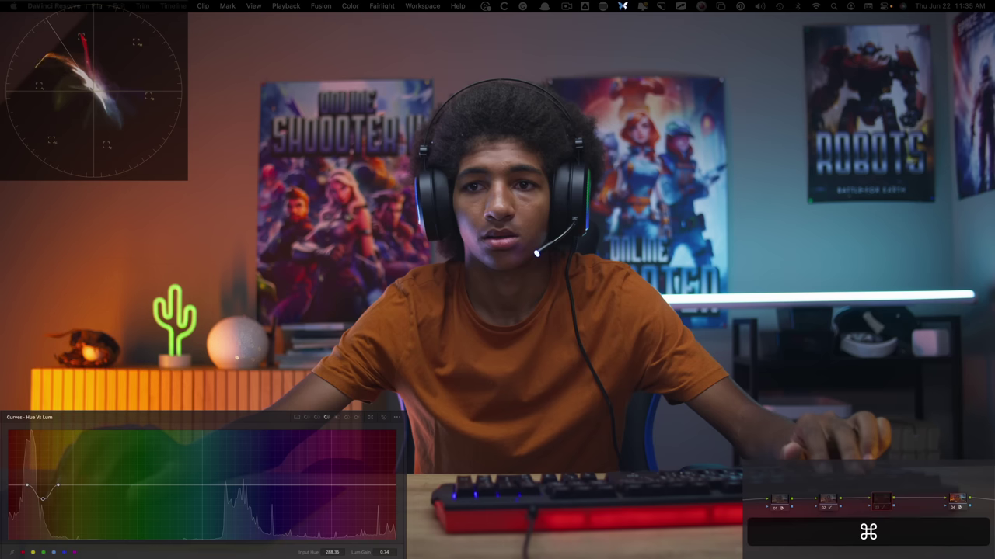
key(super+d)
key(super+d)
key(super+d)
key(super+d)
key(super+d)
key(super+d)
key(super+d)
key(super+d)
key(super+d)
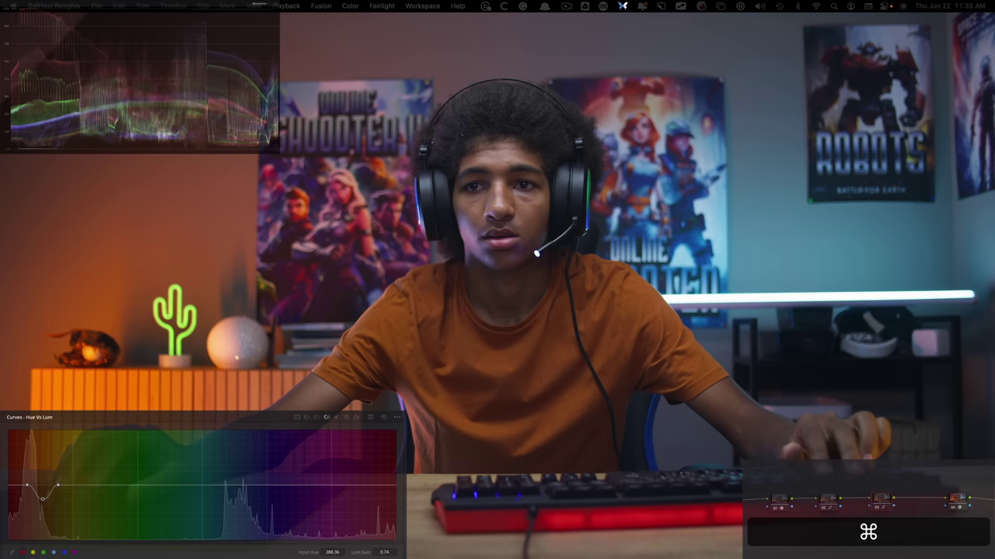
key(super+d)
key(super+d)
key(super+d)
key(super+d)
key(super+d)
key(super+d)
key(super+d)
key(super+d)
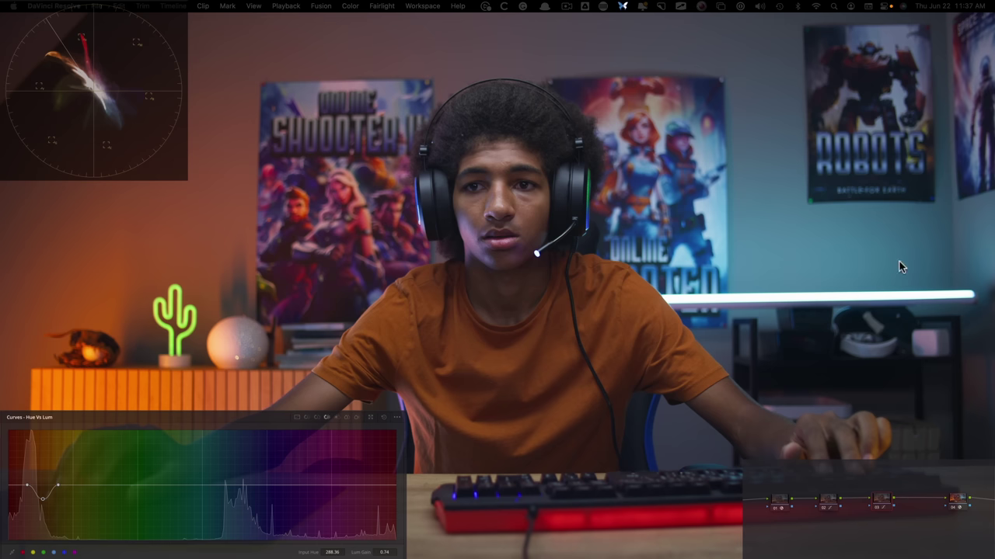
key(super)
Reduce the yellow-orange saturation to 0.93 around input hue 288 on the third node with the Hue Vs Sat curve.
click(317, 418)
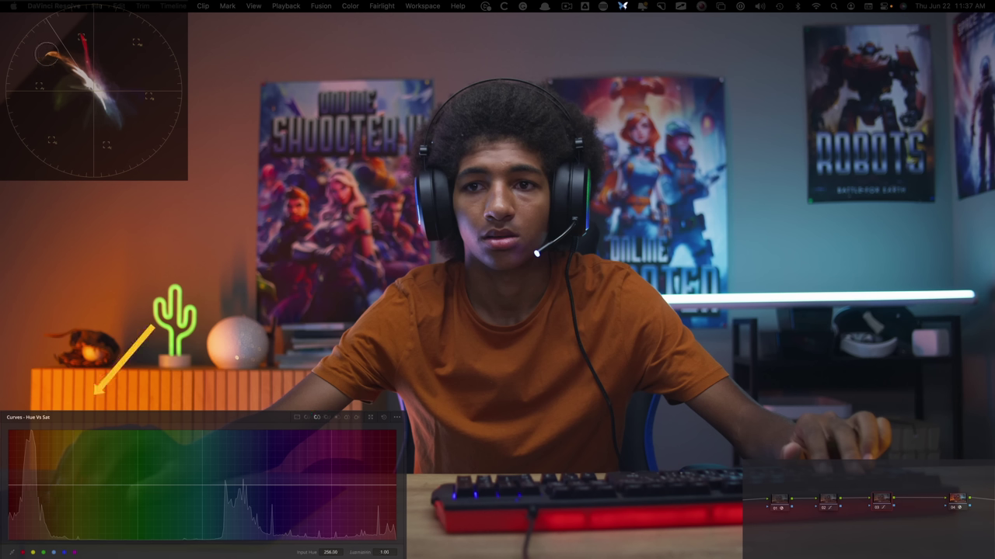
click(94, 395)
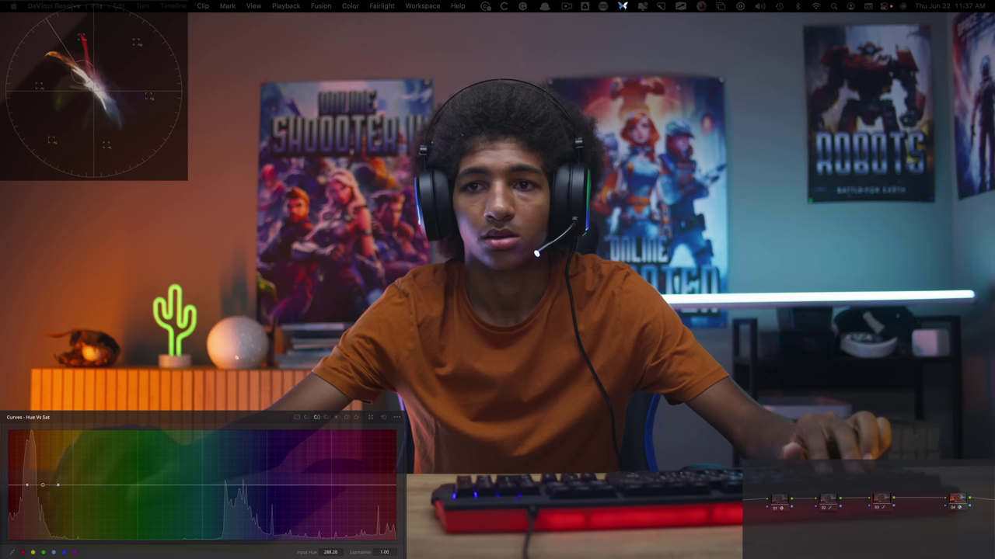
drag(43, 485, 43, 489)
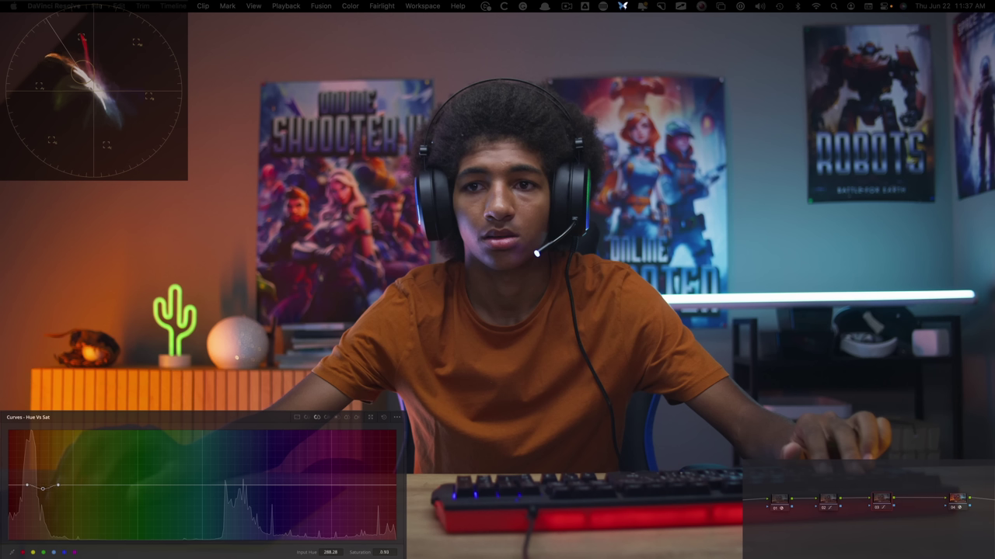
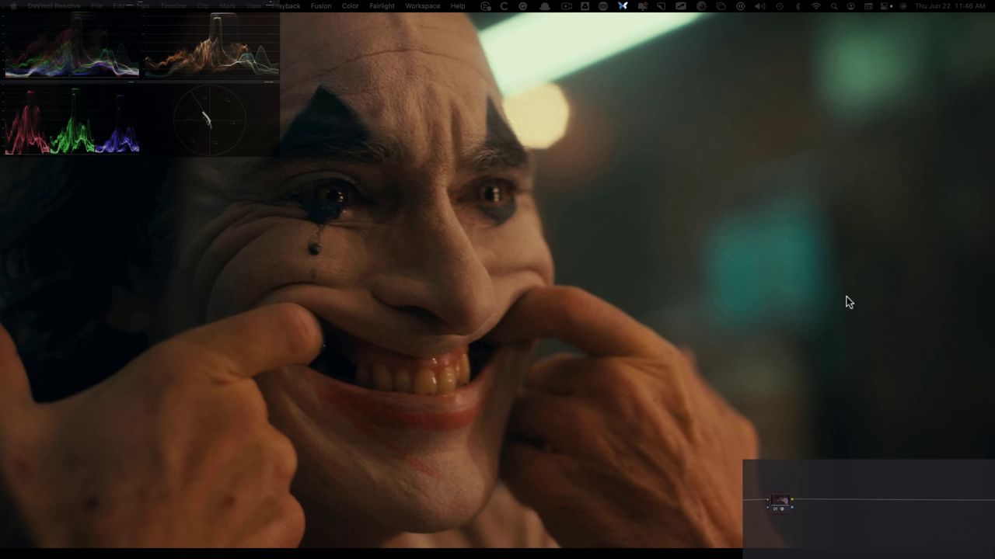
Add two serial nodes between the transforms in the shot of the man in the hat, placing the second near the output transform.
key(Down)
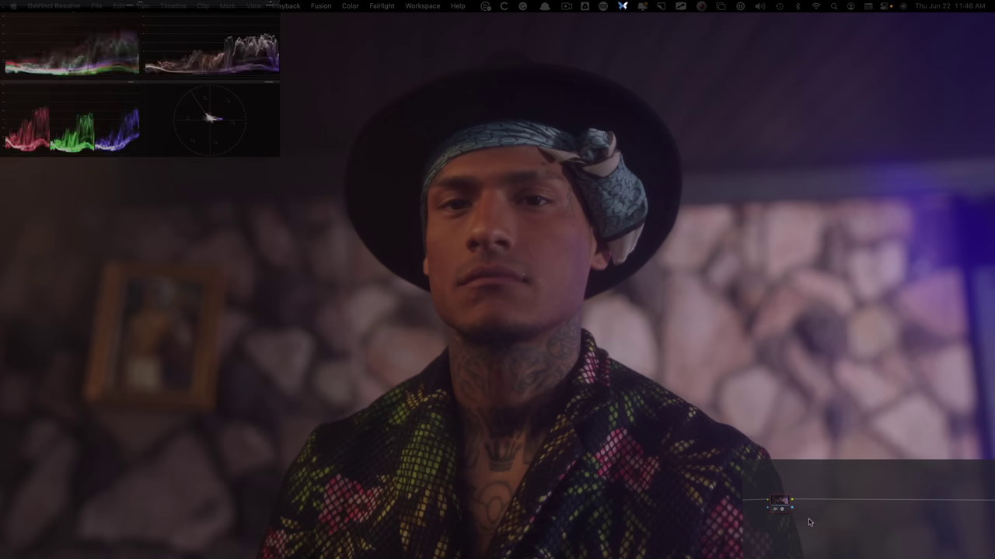
key(alt+s)
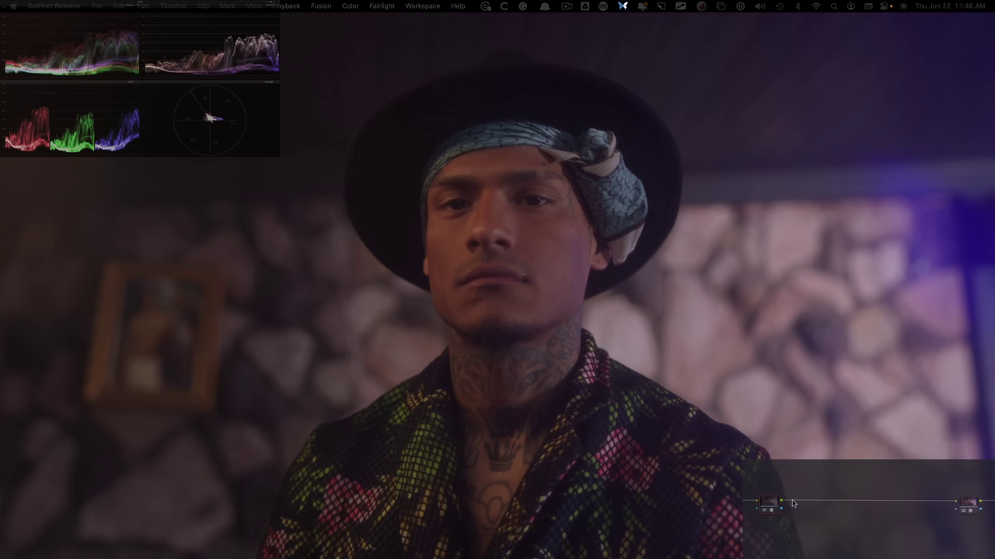
key(alt+s)
key(alt+s)
drag(837, 502, 905, 503)
Build contrast on node 04 with the custom curve, raising the highlights and pulling down the shadows with the endpoint handles.
click(297, 417)
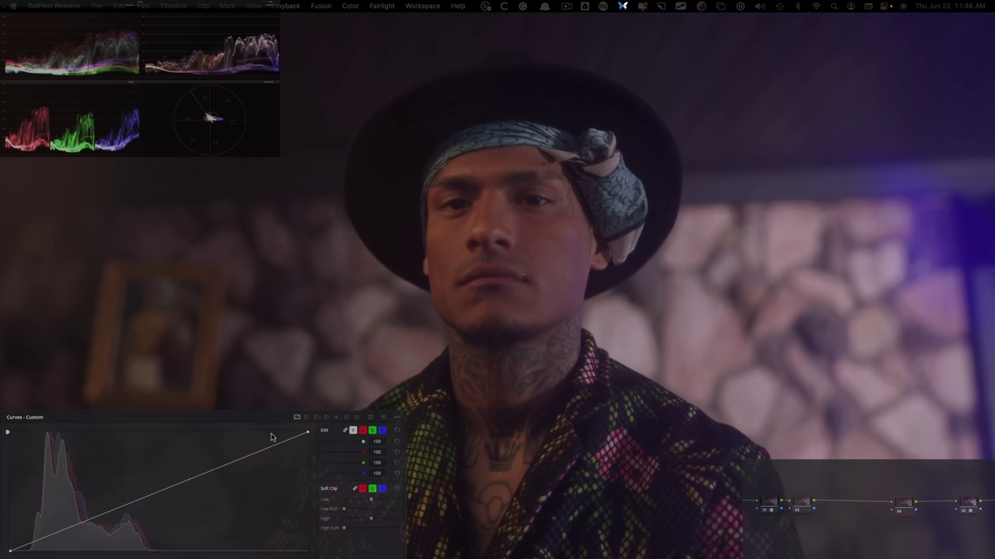
click(209, 473)
drag(209, 473, 175, 431)
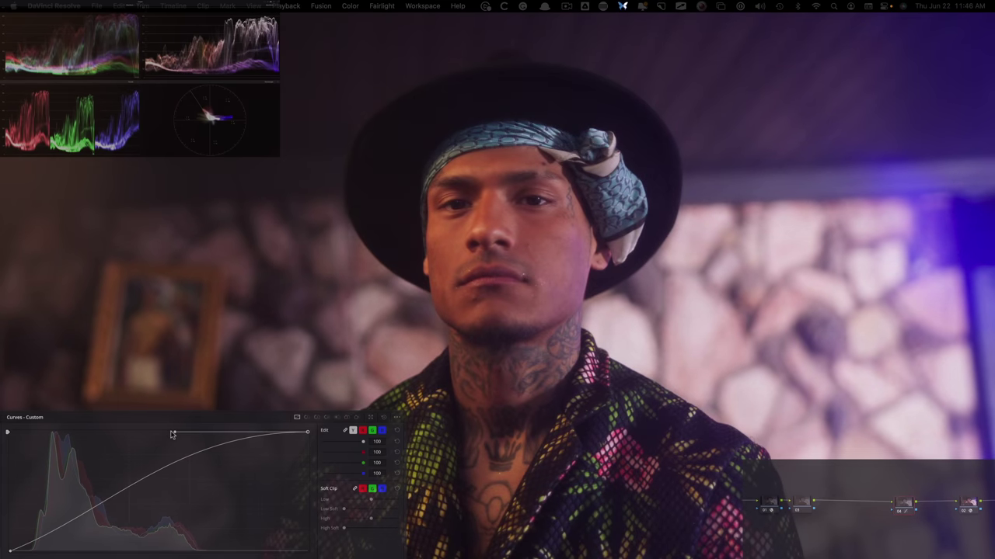
click(10, 551)
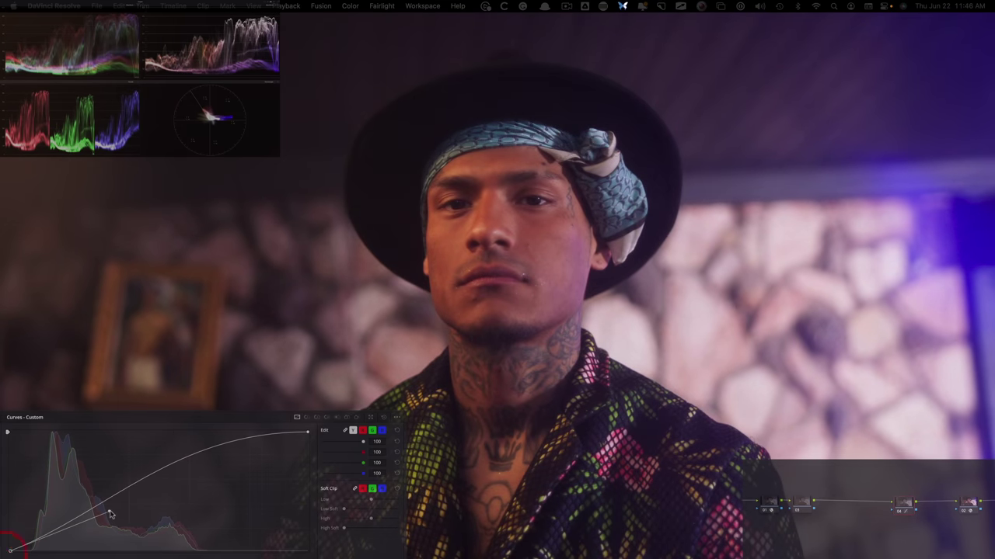
drag(109, 514, 75, 540)
Fine-tune the highlight roll-off on node 04 with the custom curve's white-point handle, keeping the white point at its original level.
drag(307, 432, 171, 432)
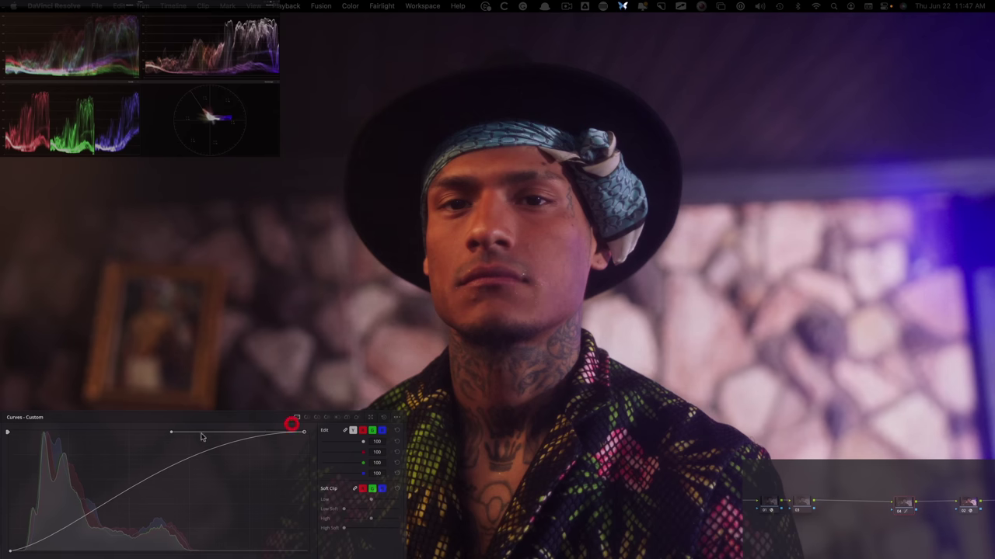
drag(305, 433, 311, 426)
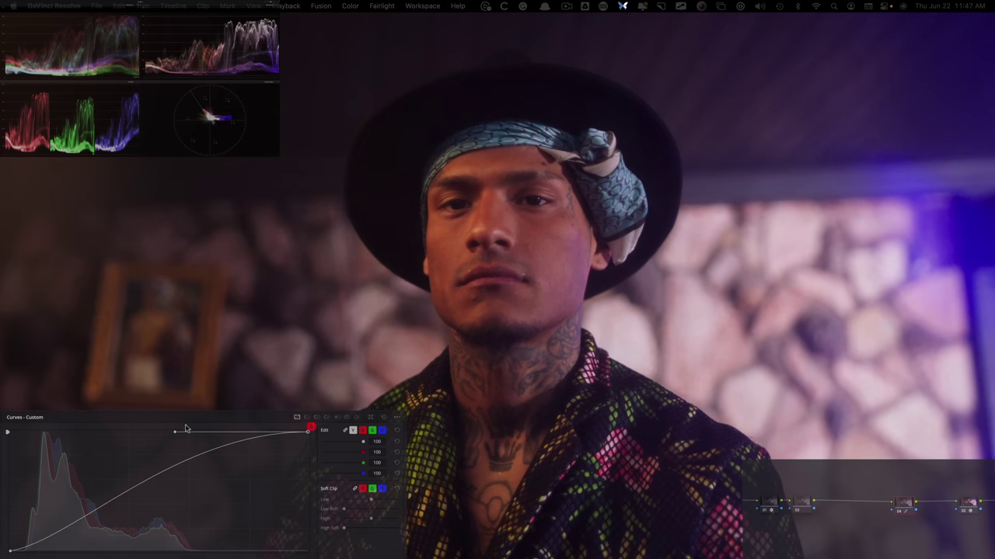
mouse_move(177, 436)
mouse_down()
mouse_move(160, 437)
mouse_move(168, 434)
mouse_up()
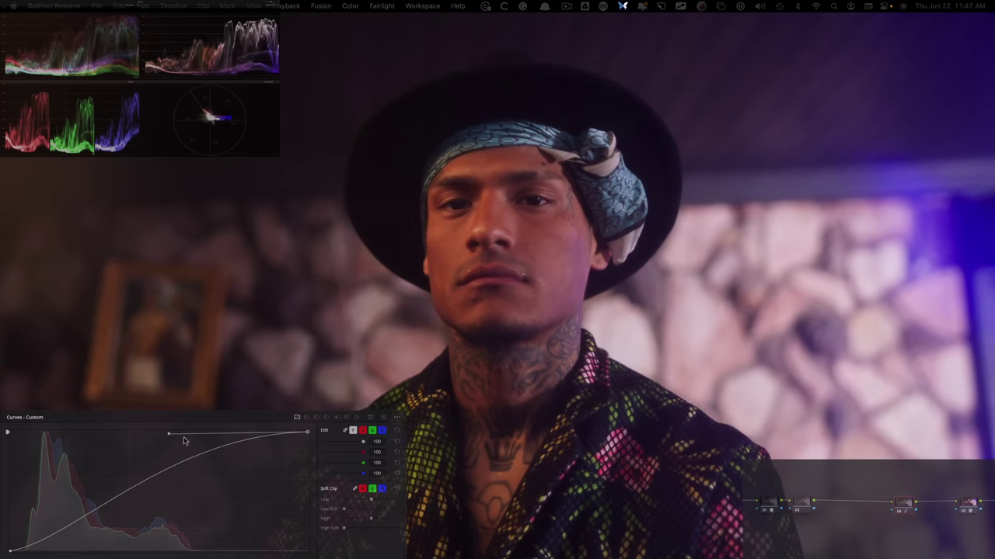
drag(170, 433, 174, 435)
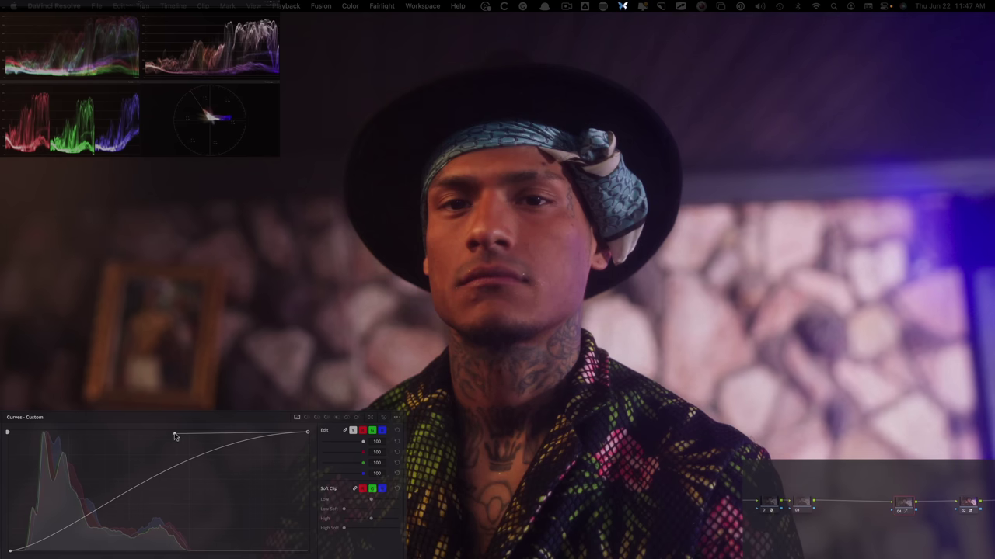
Compare the shot of the man in the hat with and without the two grading nodes between the transforms.
click(806, 502)
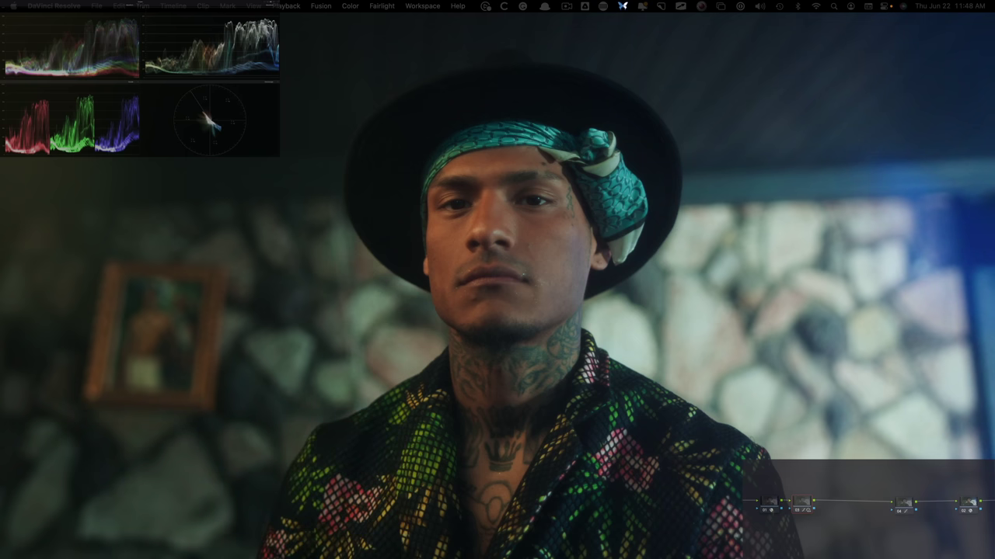
drag(797, 488, 916, 543)
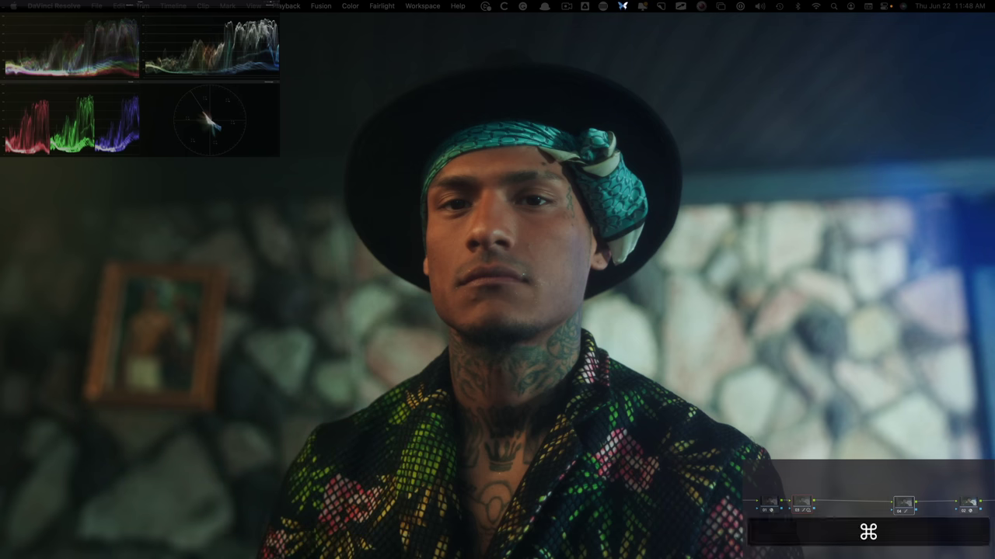
key(super+d)
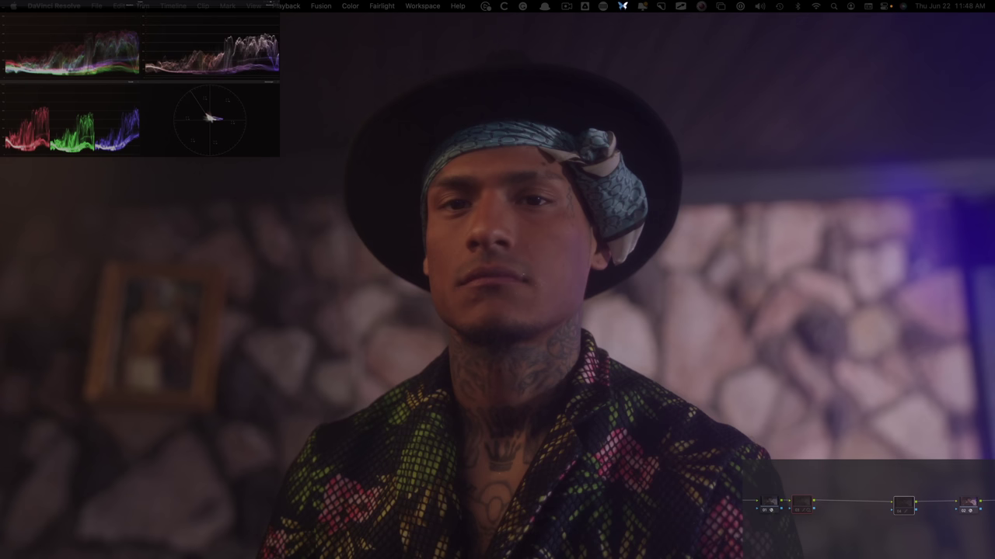
key(super+d)
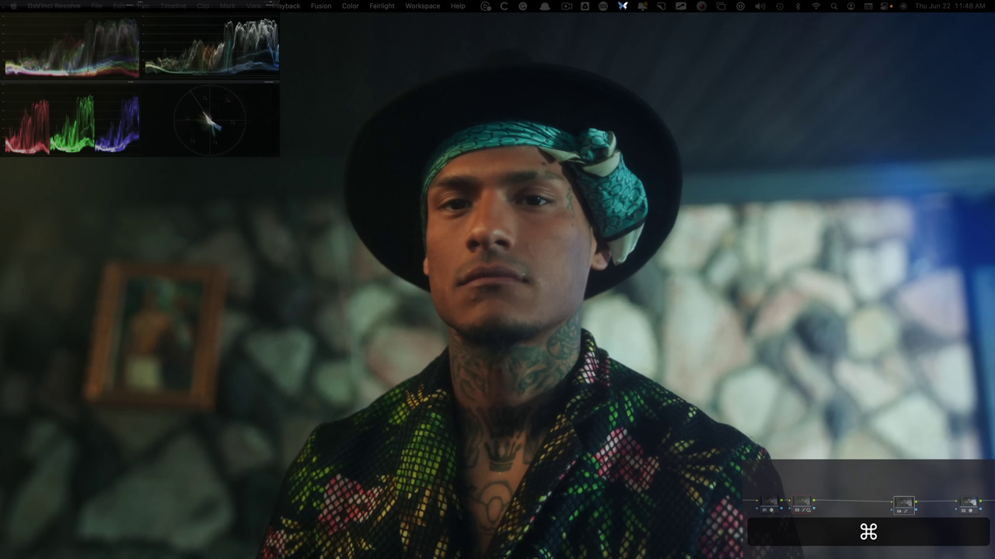
key(super+d)
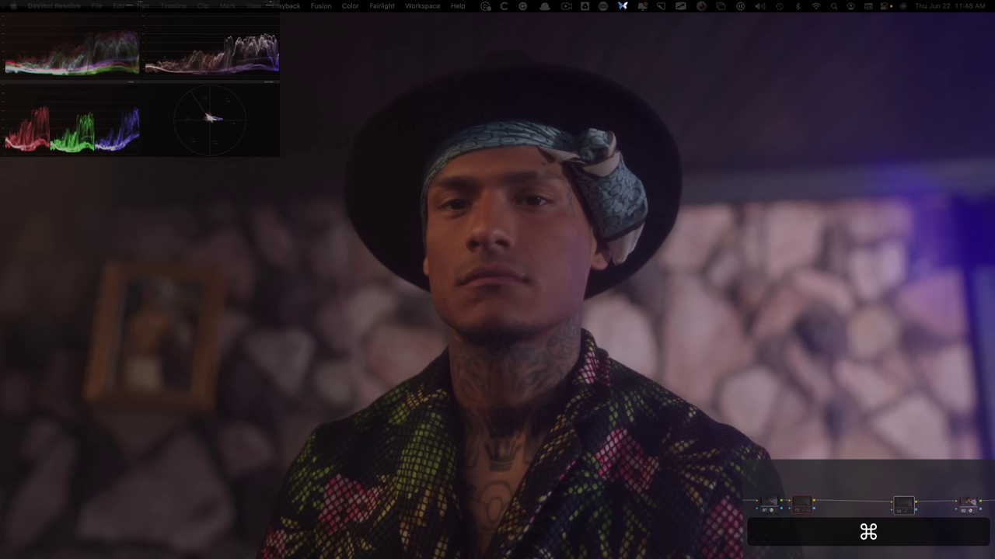
key(super+d)
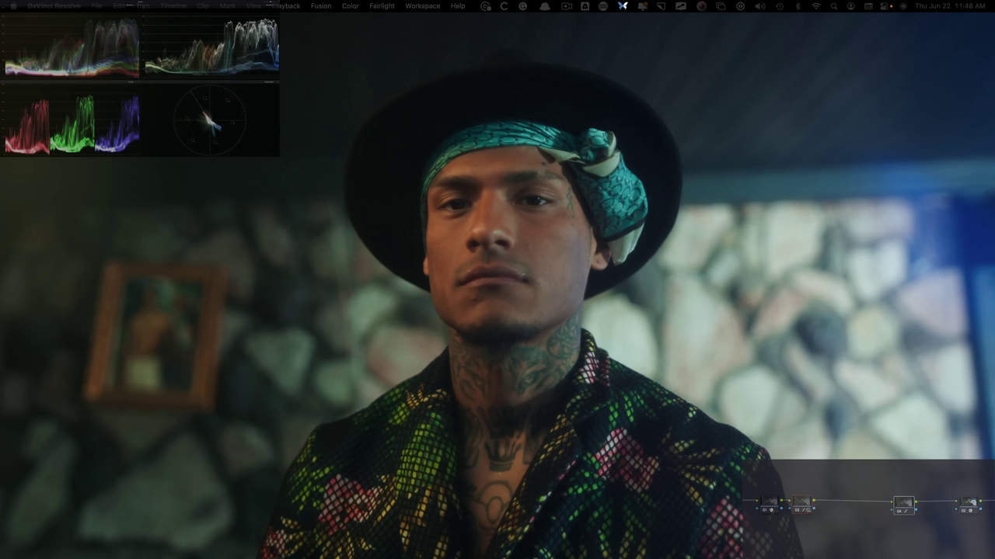
key(super+d)
key(shift+d)
key(shift+d)
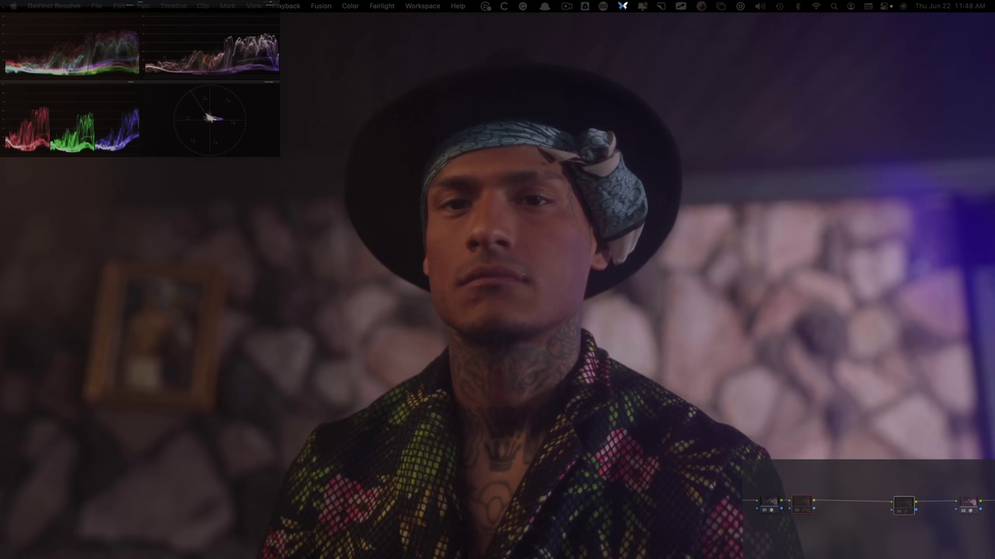
key(super+d)
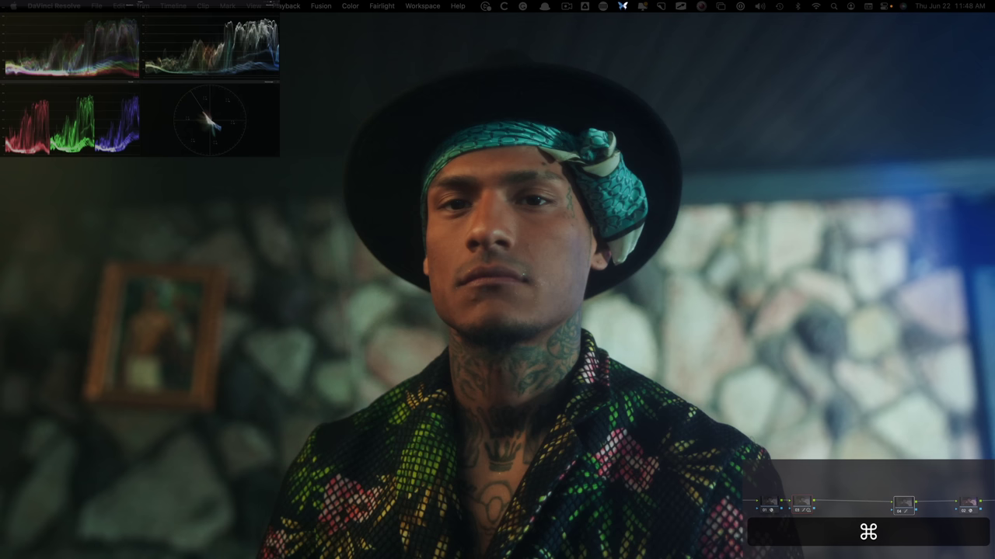
Compare the hat shot, with and without its grading nodes, against the bedroom reference still and its waveform.
key(super+w)
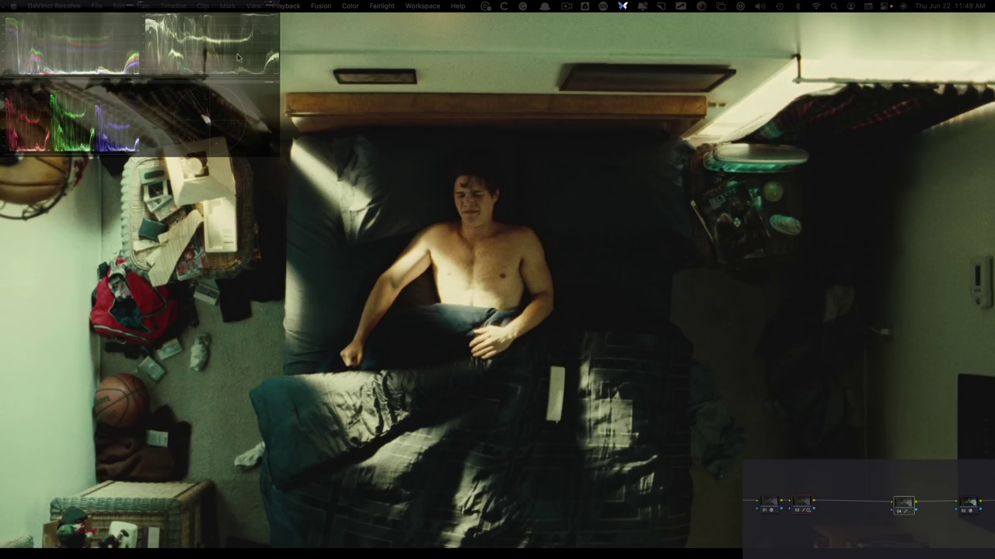
key(Down)
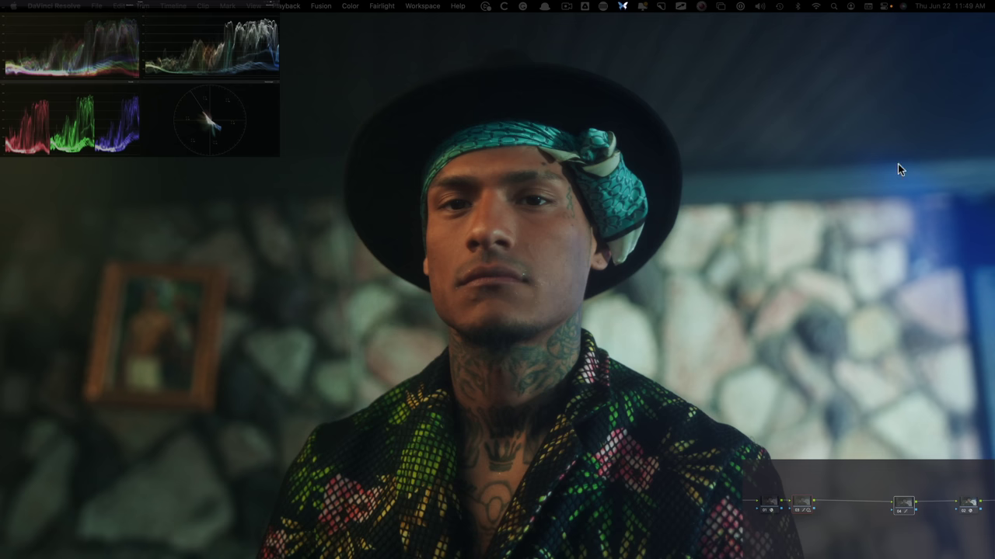
drag(794, 481, 943, 540)
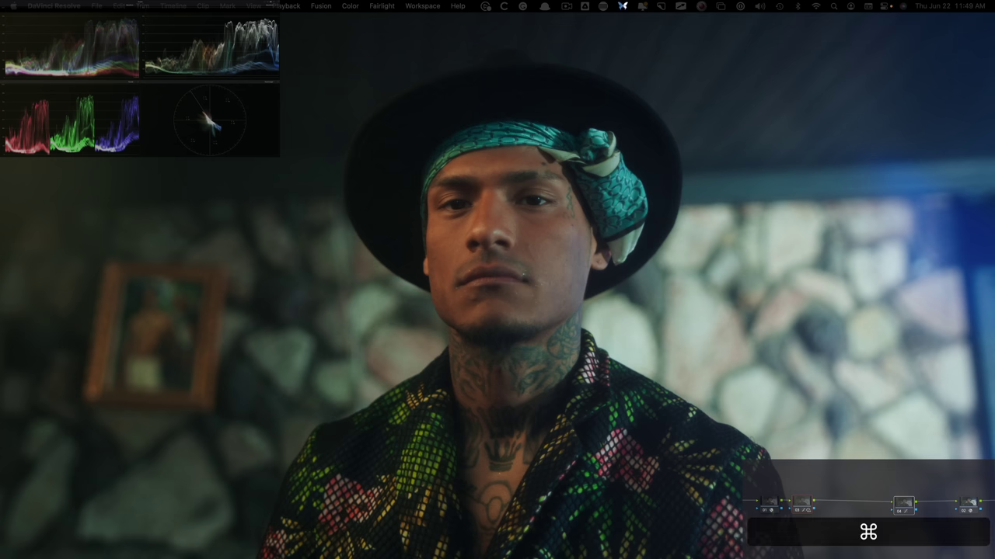
key(super+d)
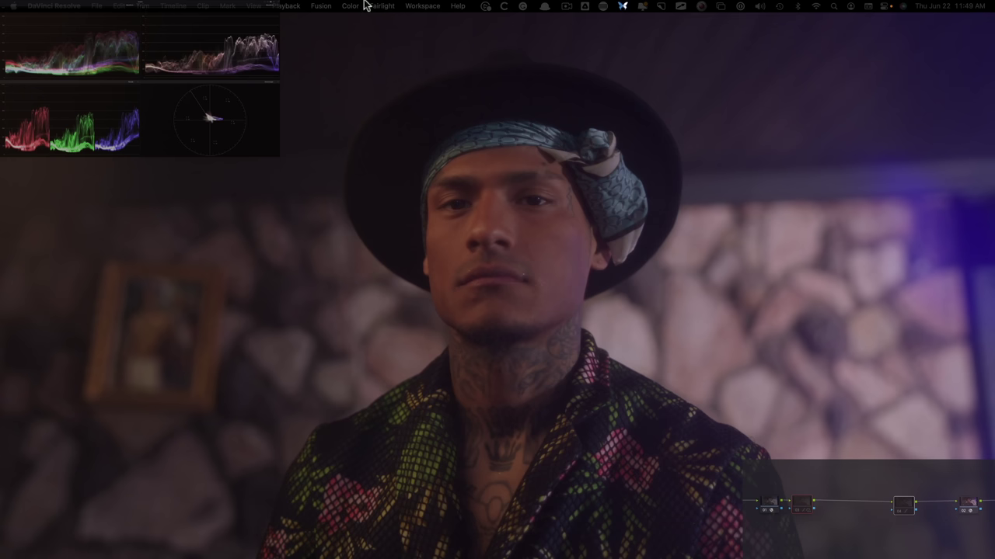
key(super+w)
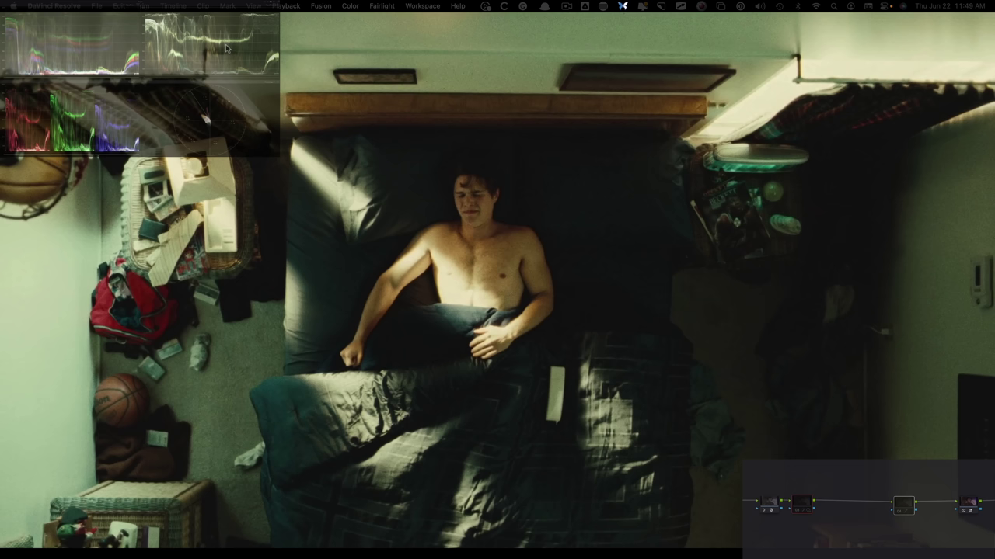
Delete the two grading nodes from the gaming-room shot and add a new serial node after the input transform.
key(Up)
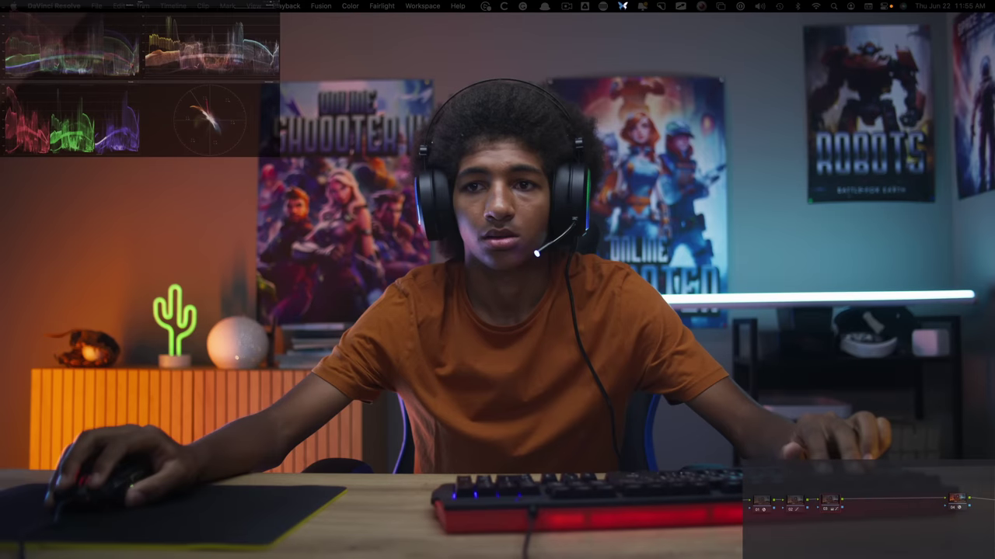
key(BackSpace)
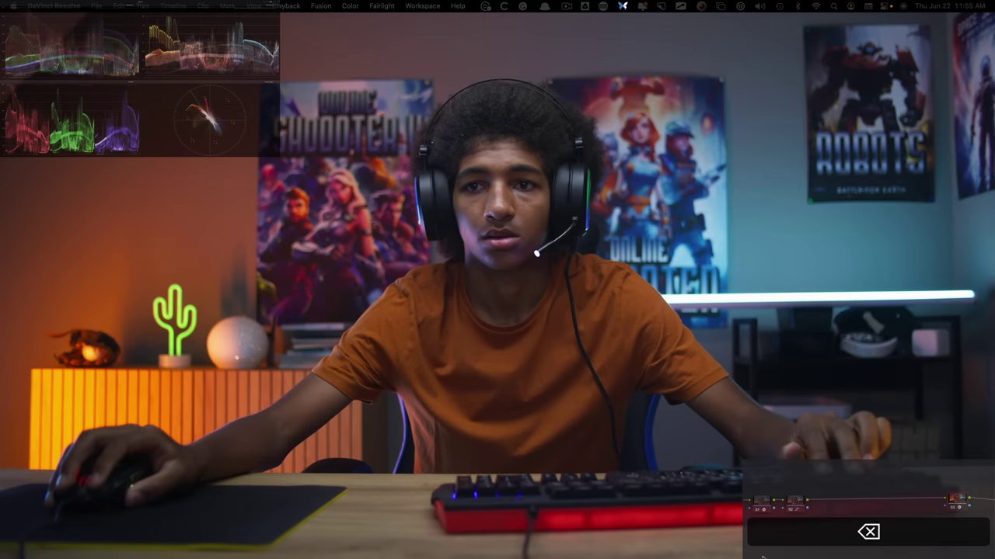
click(791, 503)
key(BackSpace)
click(760, 504)
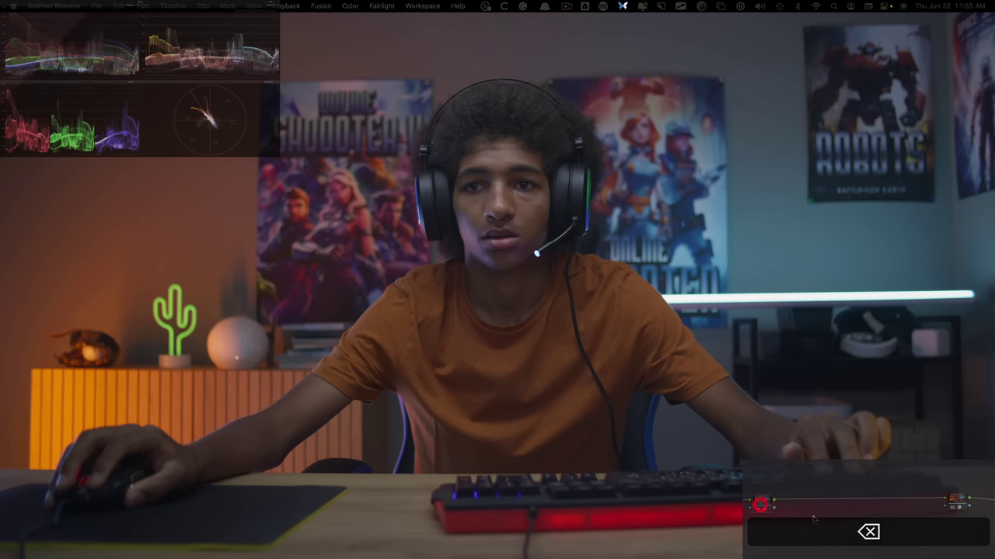
key(alt)
key(alt+s)
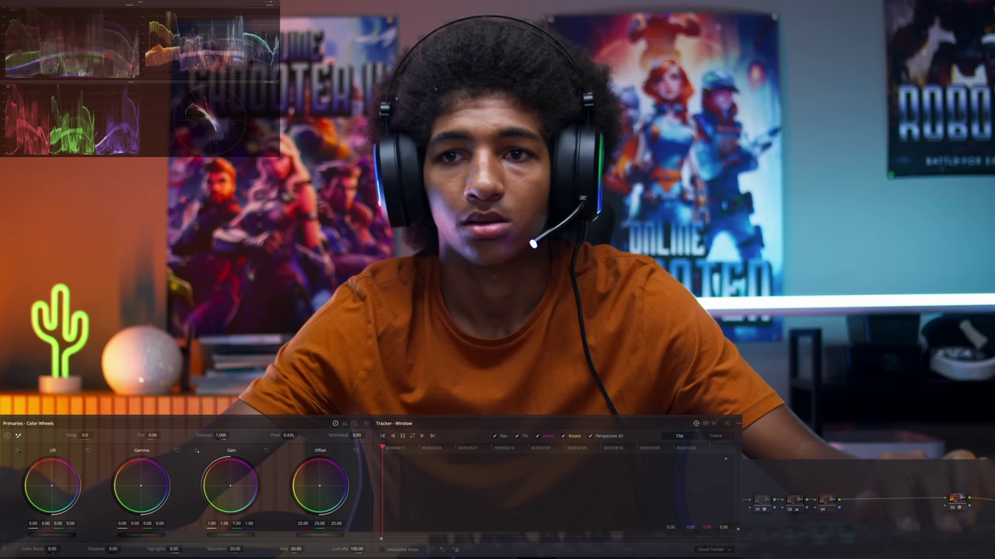
Place a soft oval window with aspect 68.35 over the orange-lit cabinet on node 04 and lower the gain to 0.87.
click(494, 416)
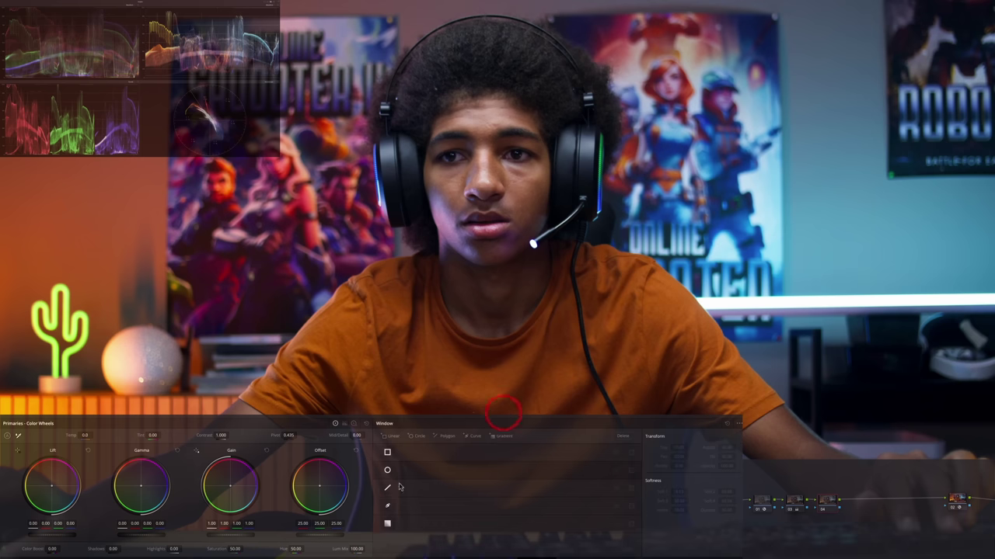
click(387, 470)
drag(481, 278, 359, 295)
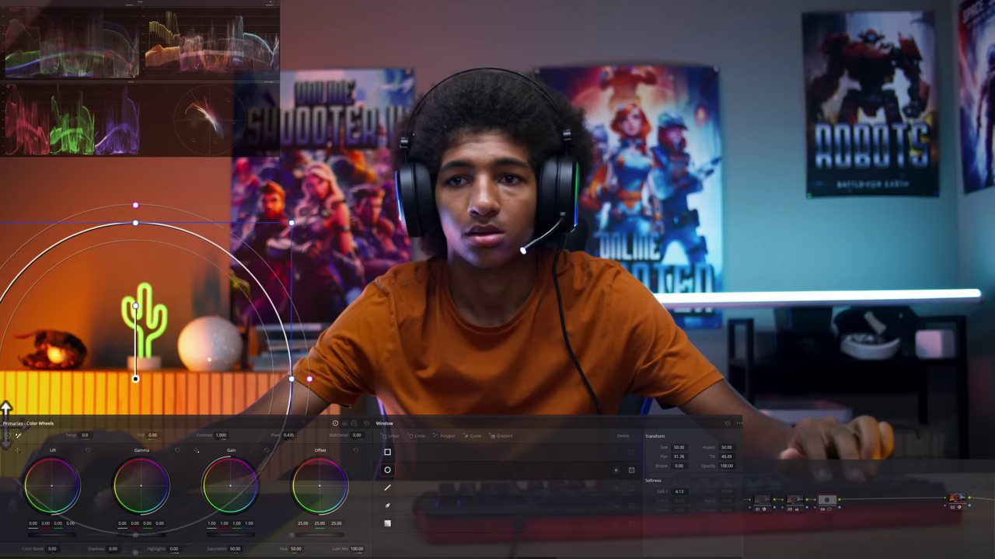
drag(133, 377, 100, 395)
drag(255, 238, 282, 212)
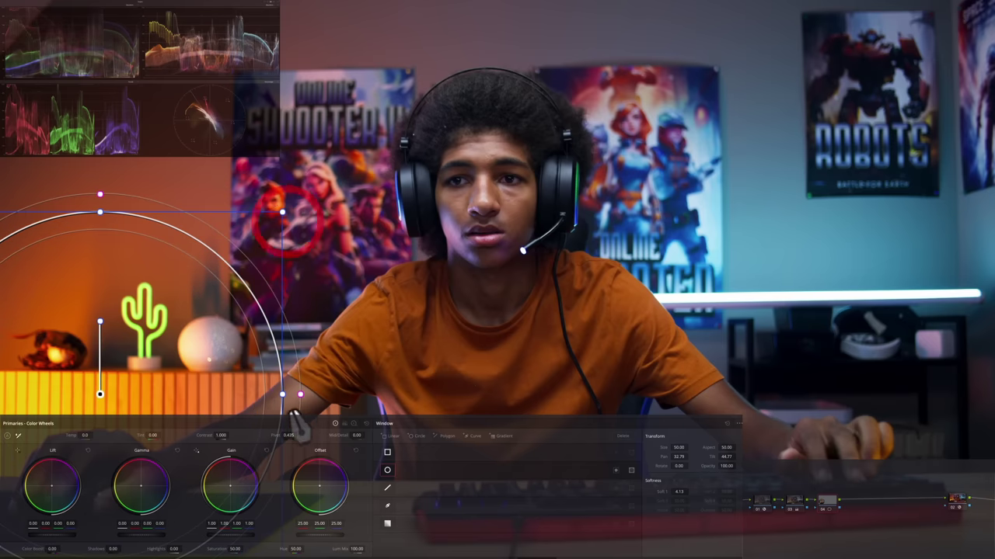
drag(282, 395, 389, 393)
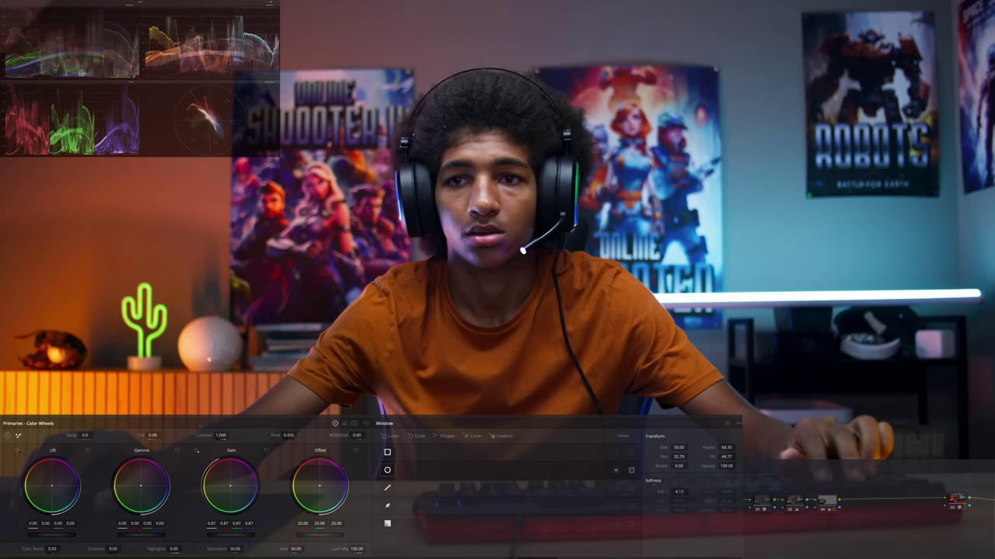
drag(689, 491, 689, 491)
Track the oval window in both directions through the clip and compare the shot with and without node 04.
click(551, 412)
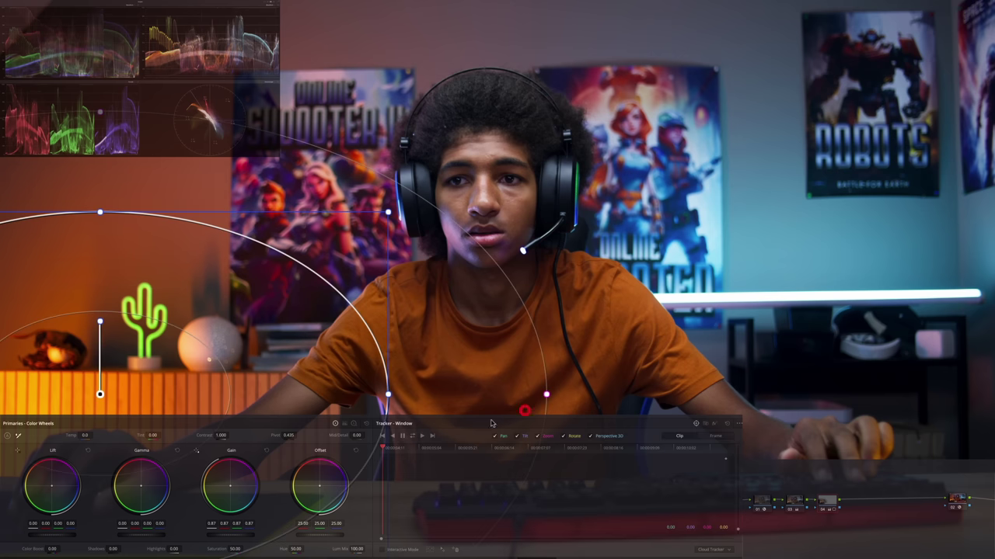
click(413, 436)
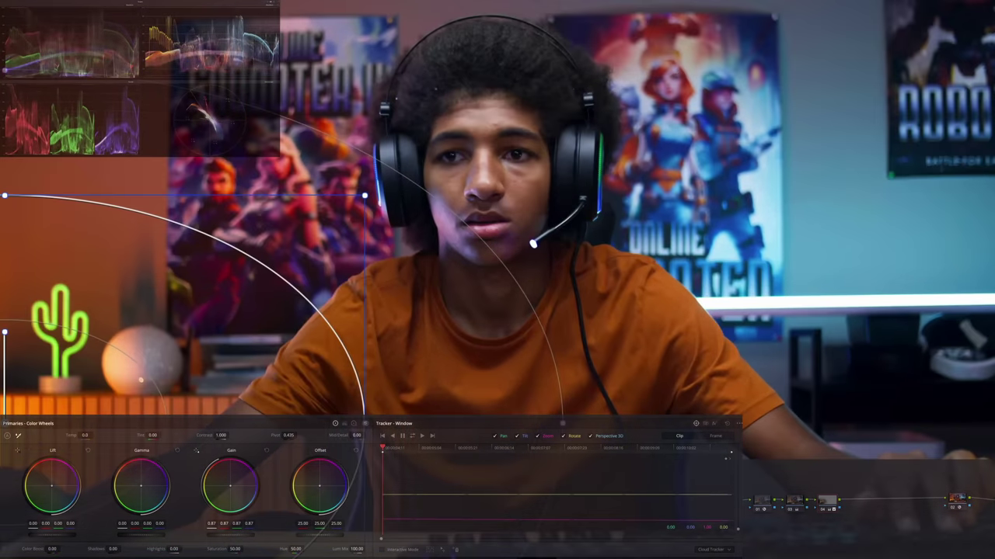
key(super+d)
key(super+d)
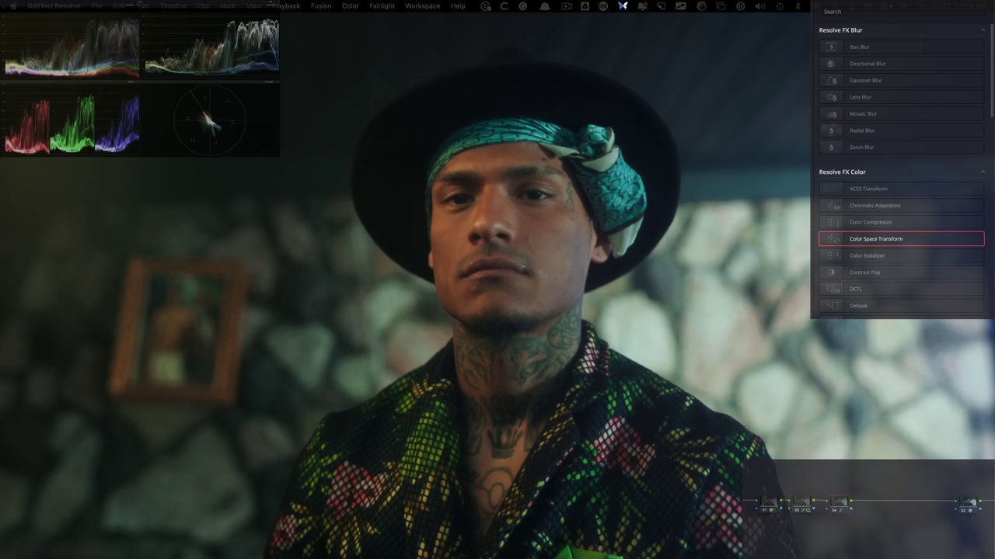
Add a serial node after node 04 in the shot of the man in the hat and apply the Glow effect to it.
key(alt+s)
click(854, 9)
text(glow)
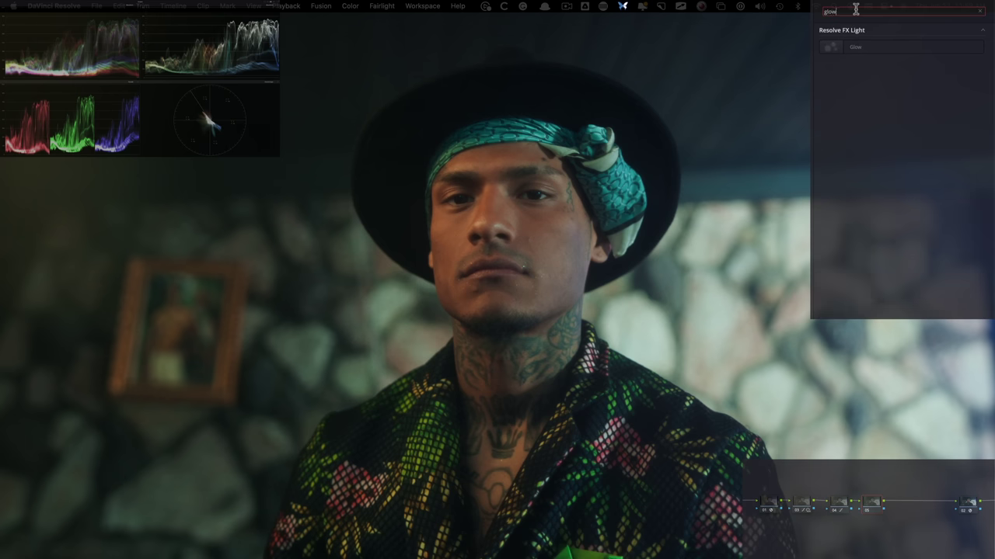
drag(862, 49, 872, 504)
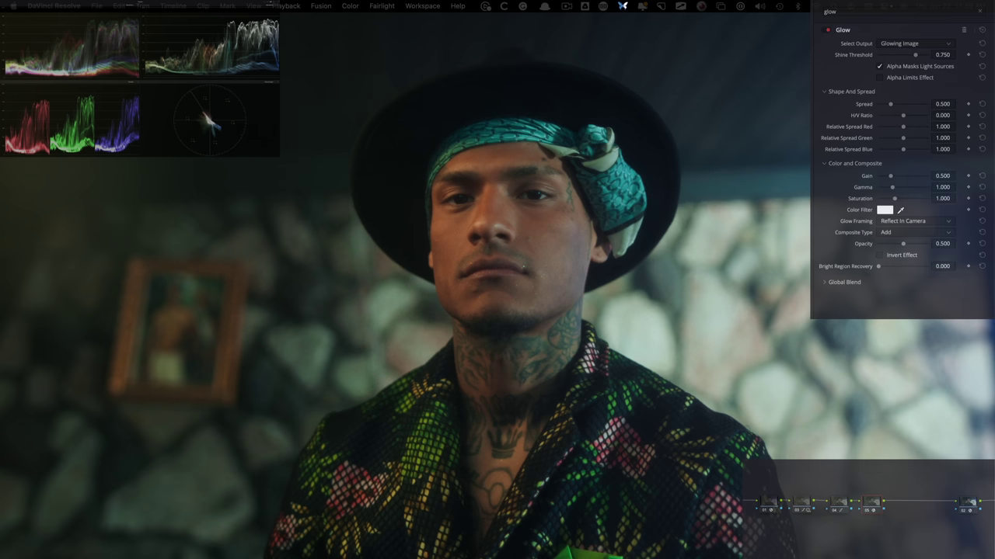
Set the Glow to Softlight compositing with shine threshold 0.000, spread 0.000 and gain 0.569.
click(894, 233)
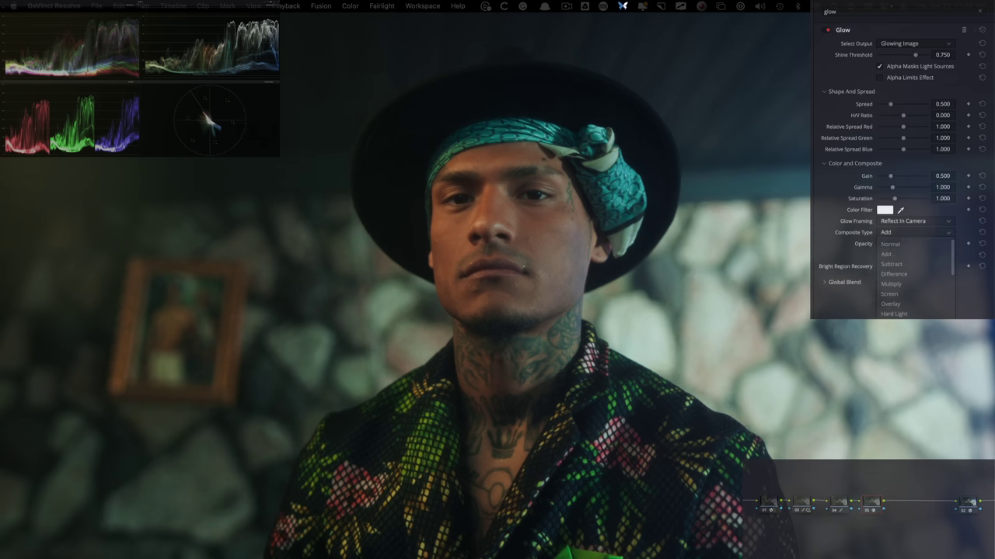
click(904, 323)
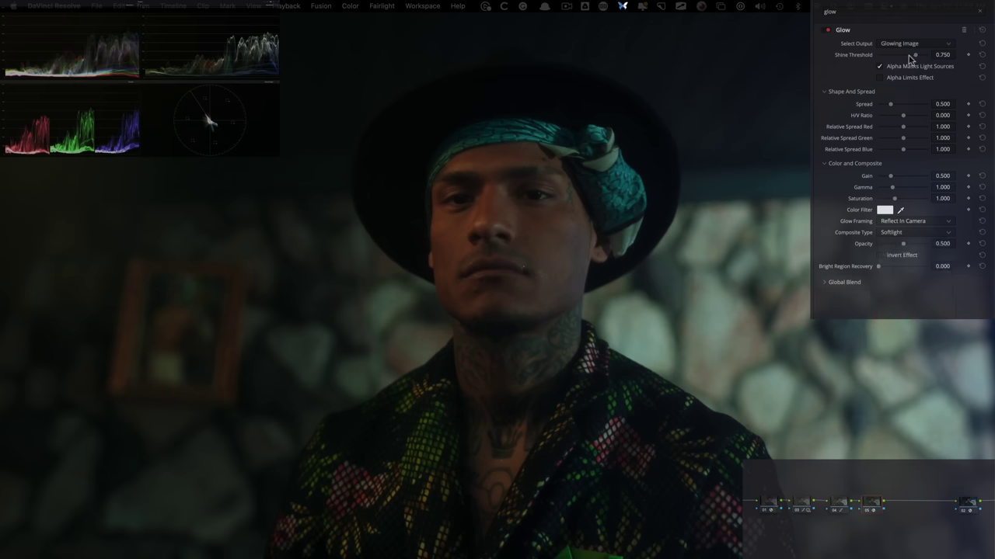
drag(914, 56, 851, 61)
drag(890, 104, 876, 107)
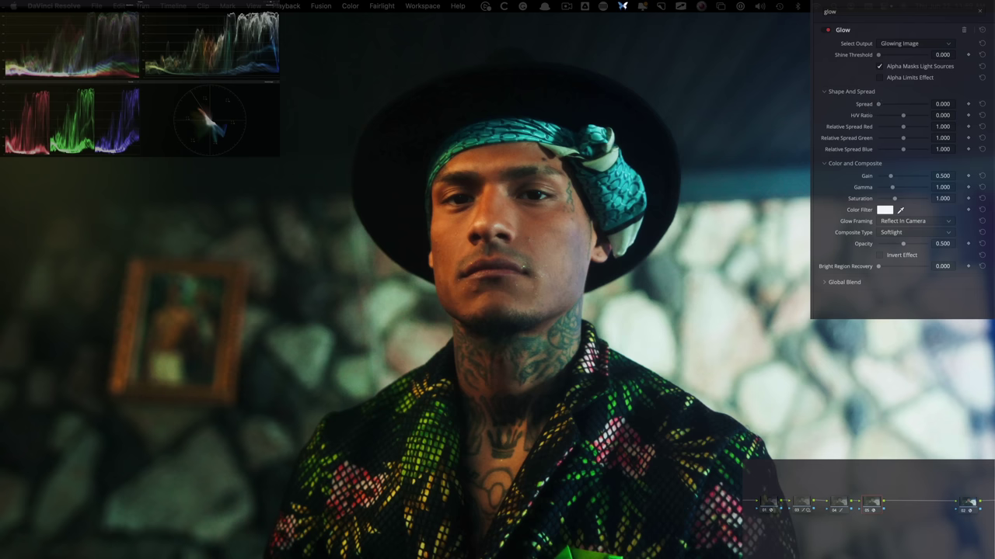
drag(891, 177, 892, 177)
Compare the shot of the man in the hat with and without the Glow node.
key(super+d)
key(super+d)
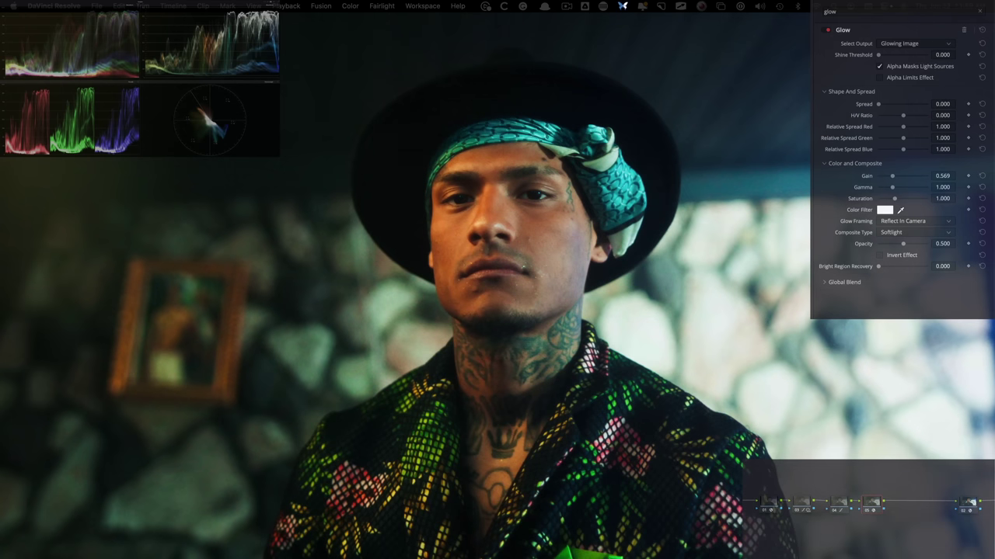
key(super+d)
key(super+d)
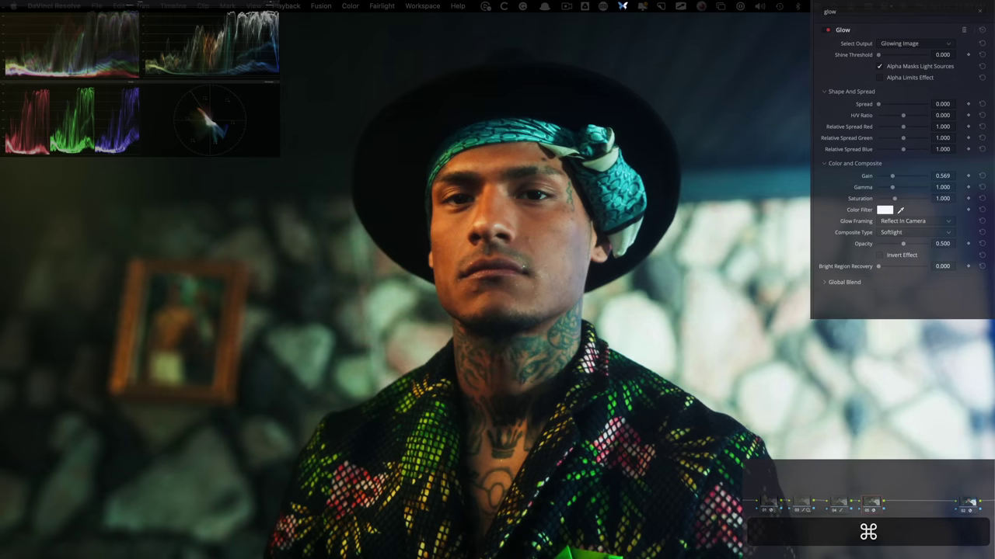
key(super+d)
key(super+d)
Add a serial node after the Glow node and apply the Halation effect to it.
key(alt+s)
click(871, 14)
click(870, 14)
key(super+BackSpace)
text(hal)
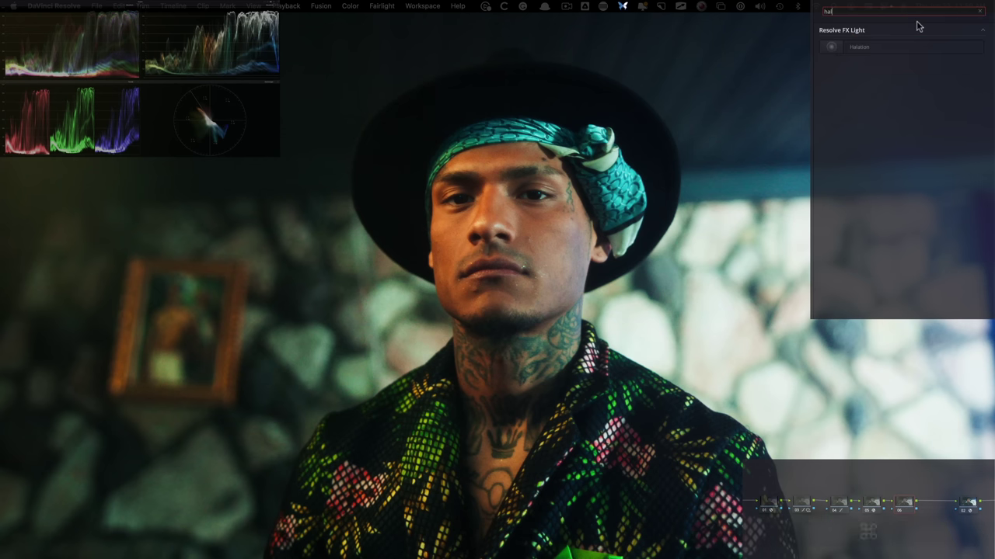
drag(893, 53, 906, 505)
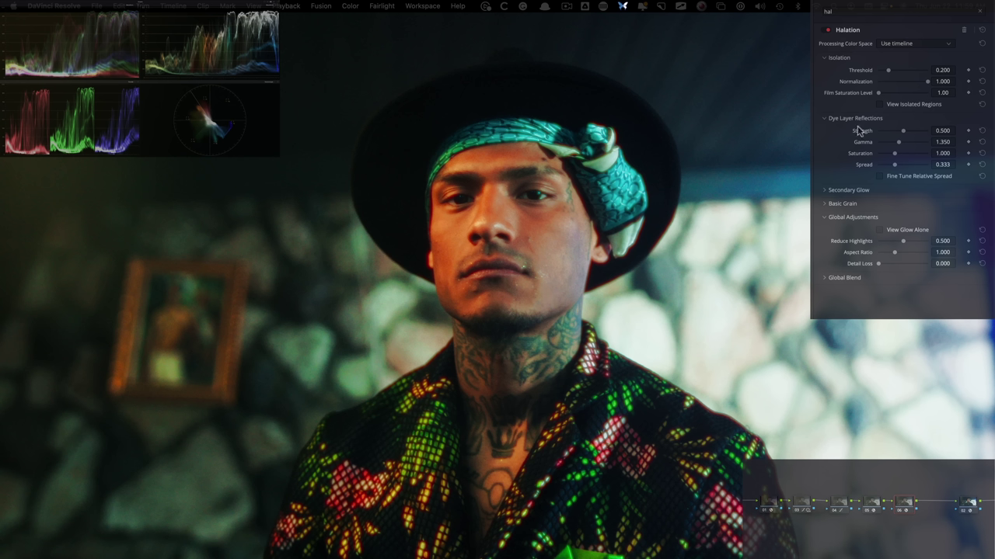
Lower the Halation dye layer strength to 0.175 and set its basic grain to strength 0.413 and size 0.541.
click(901, 133)
drag(903, 134, 888, 133)
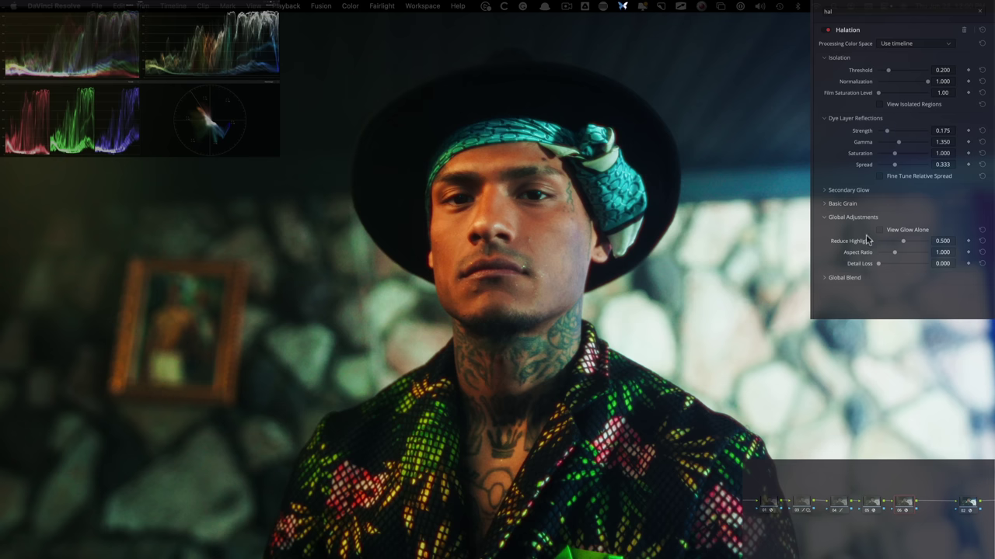
click(842, 203)
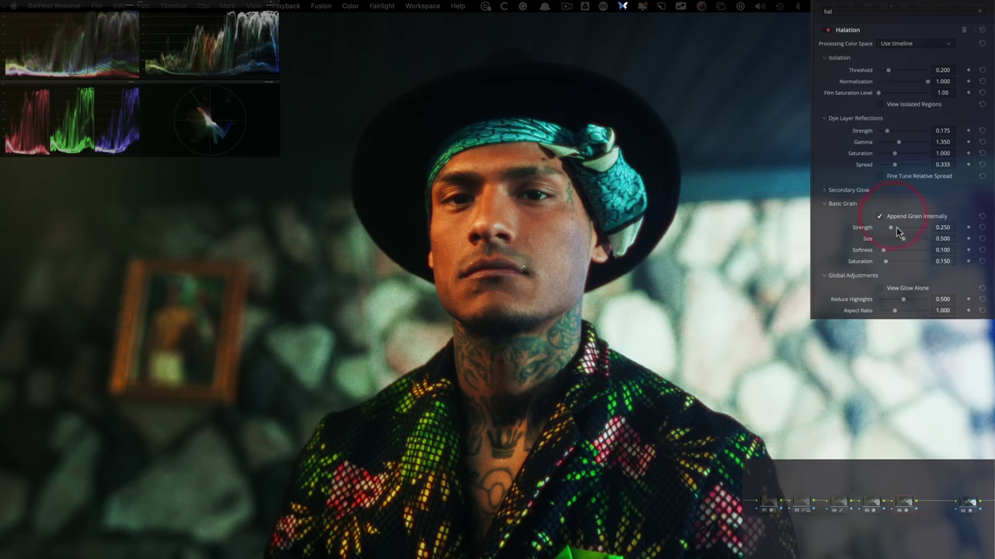
drag(892, 227, 903, 238)
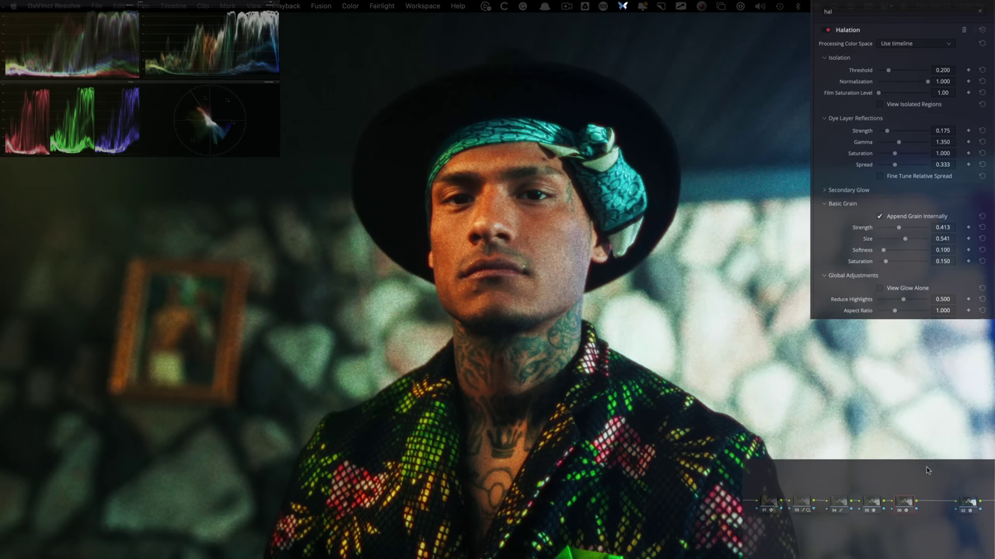
Disable the Halation node and bring up the settings of the Glow node before it.
key(super)
click(876, 502)
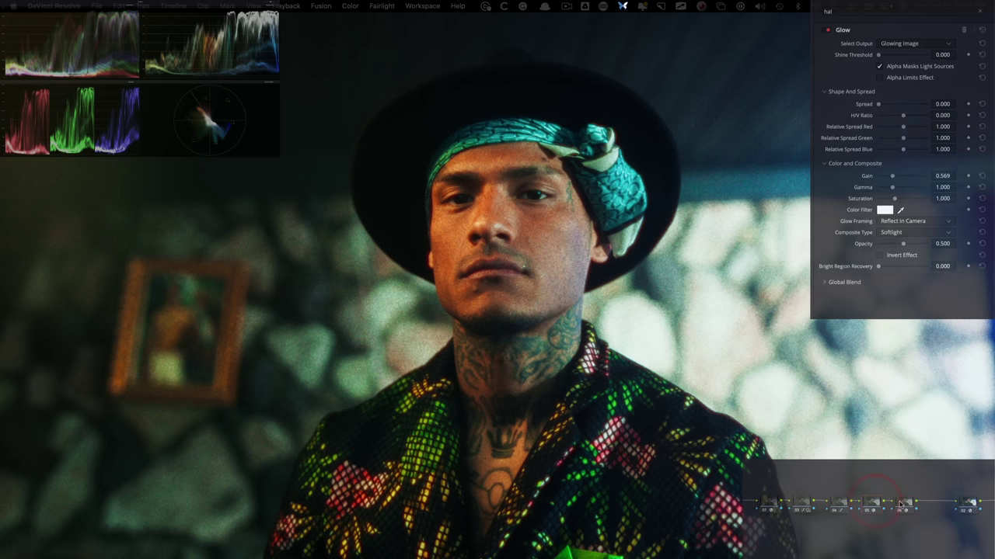
click(900, 502)
key(super+d)
click(867, 502)
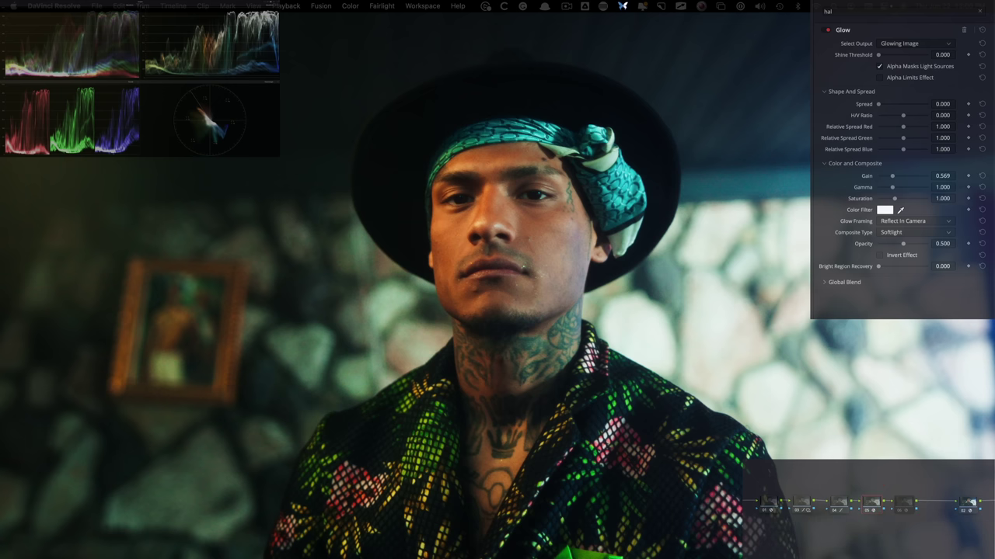
Retune the Glow to shine threshold 0.000, spread 0.165, gain 0.500, gamma 1.356 and global blend 0.771.
drag(879, 55, 882, 56)
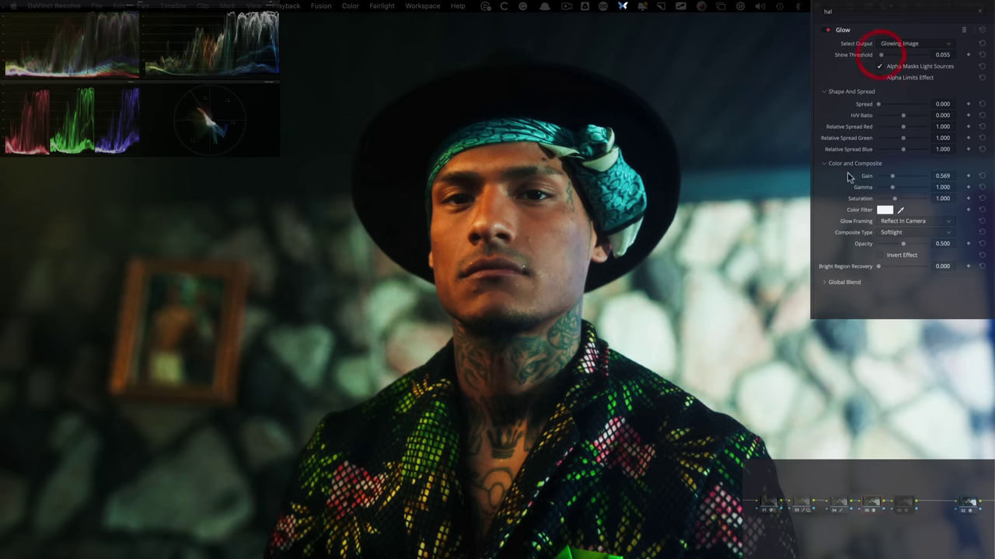
double_click(865, 177)
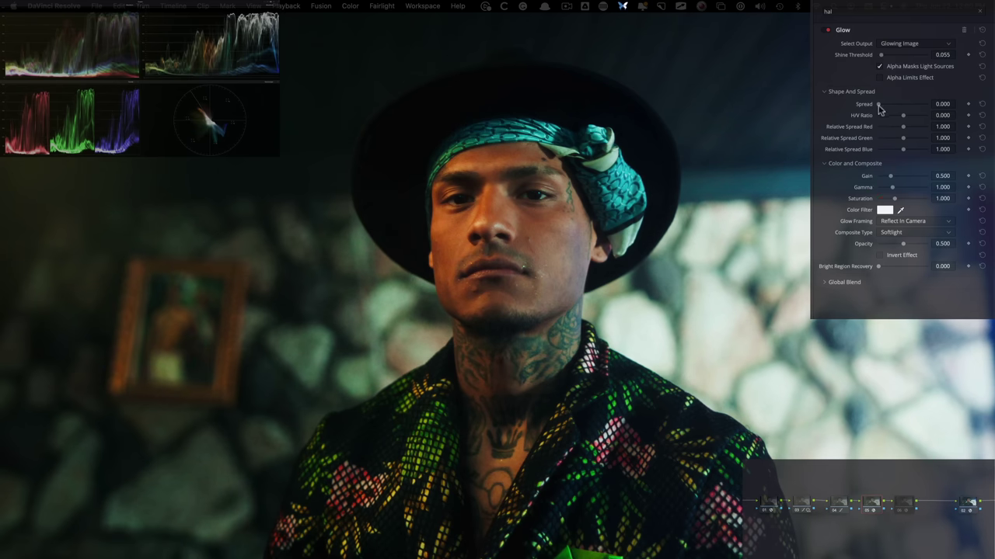
drag(879, 105, 884, 107)
mouse_move(880, 56)
mouse_down()
mouse_move(893, 59)
mouse_move(875, 59)
mouse_up()
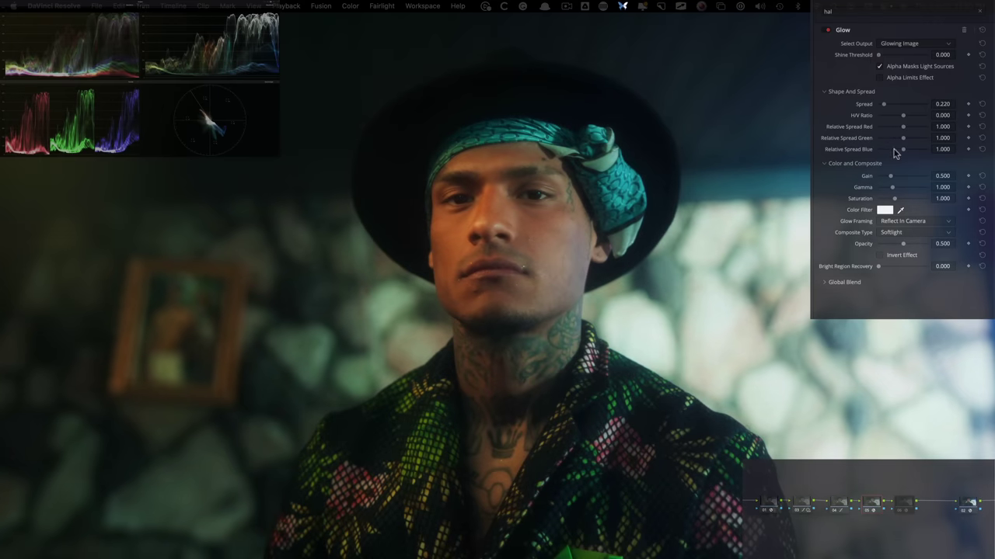
drag(892, 188, 898, 188)
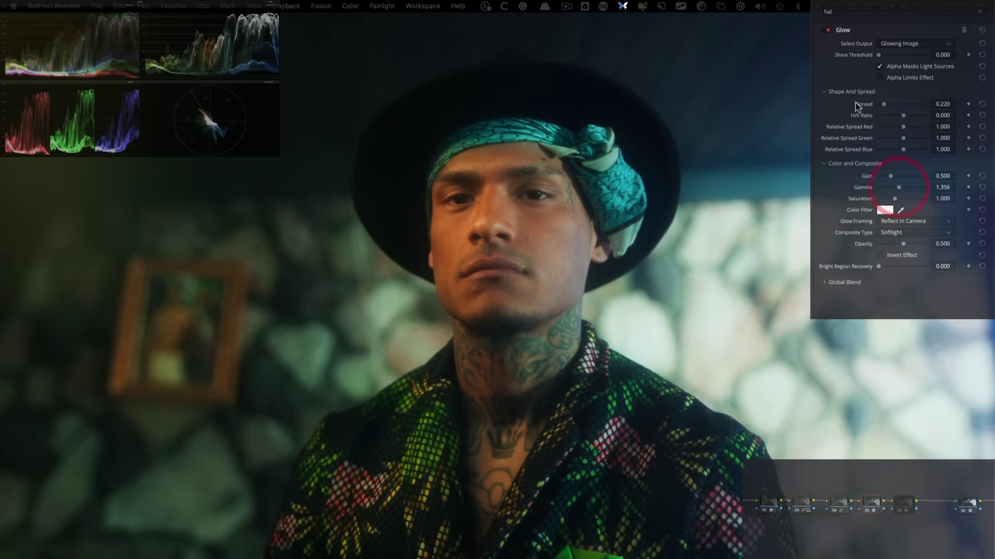
drag(885, 108, 882, 105)
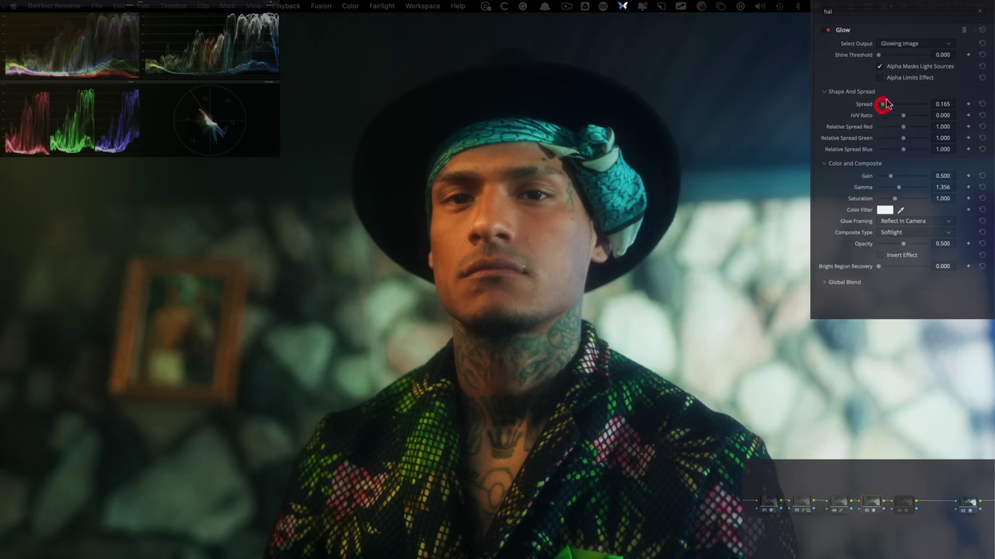
click(828, 285)
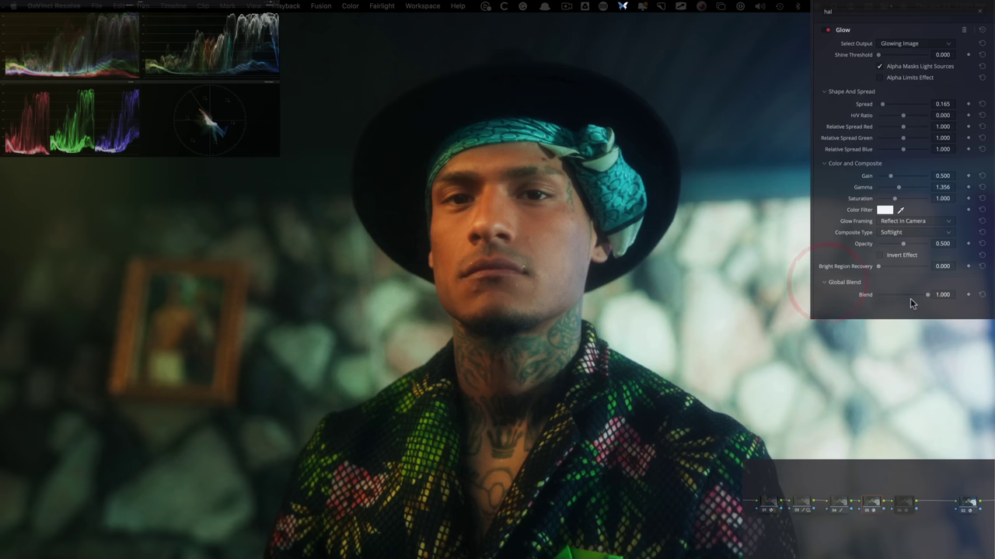
drag(924, 295, 915, 296)
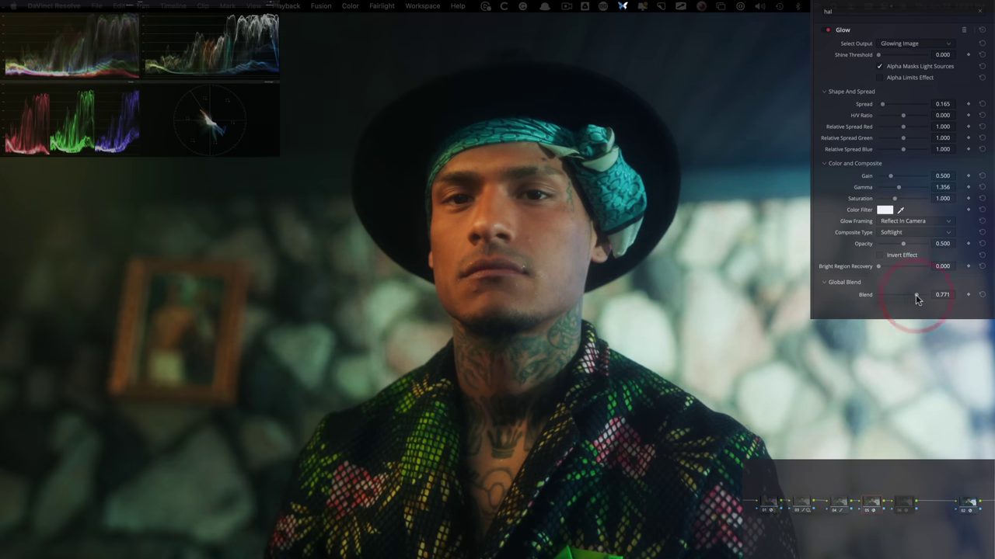
Compare the shot repeatedly with and without the retuned Glow node.
key(super+d)
key(super+d)
key(super+d)
key(super+d)
key(super+d)
key(super+d)
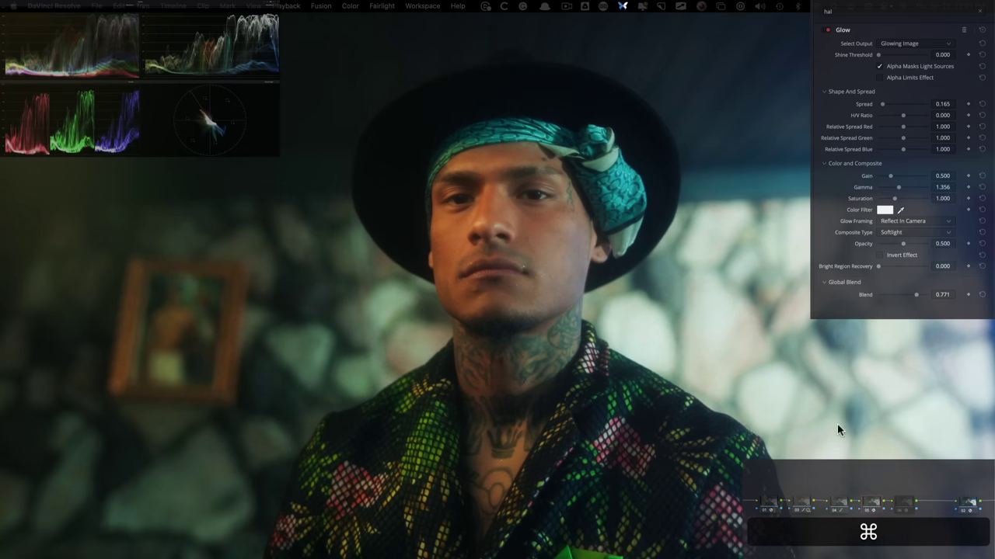
key(super+d)
key(super+d)
key(super+d)
key(super+d)
key(super+d)
key(super+d)
key(super+d)
key(super+d)
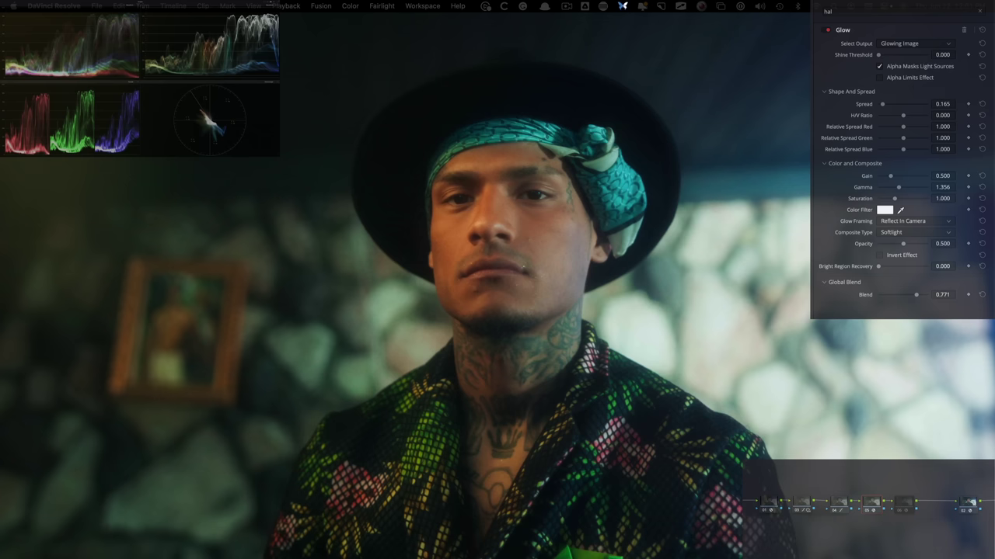
Re-enable the Halation node, turn off its internal grain, and set dye layer saturation to 0.844 and strength to 0.165.
click(904, 503)
key(super+d)
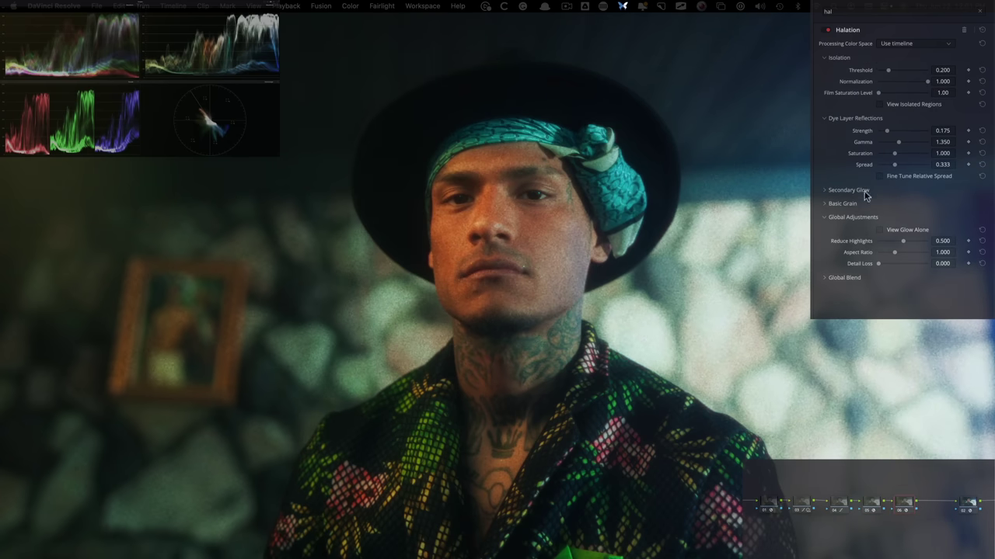
click(843, 205)
click(906, 218)
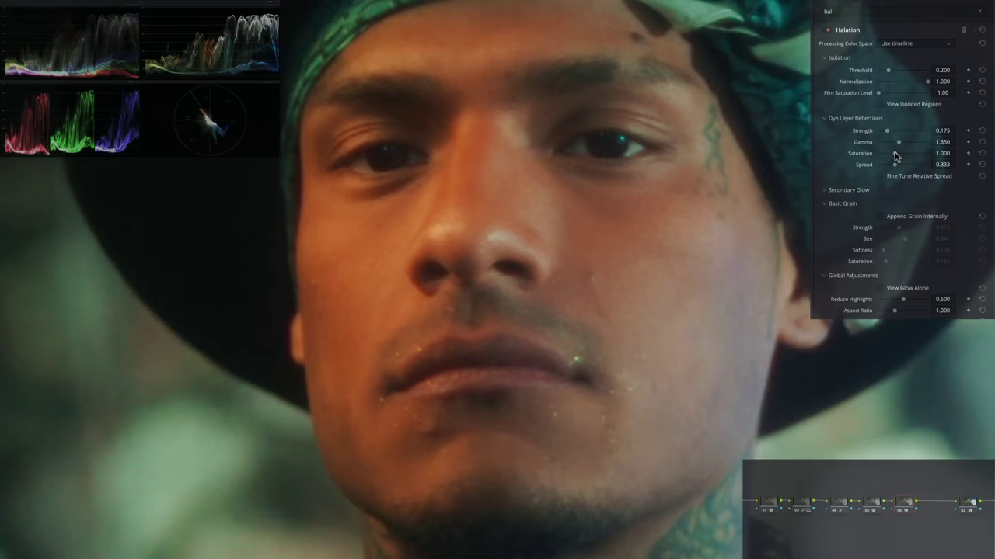
drag(894, 155, 885, 134)
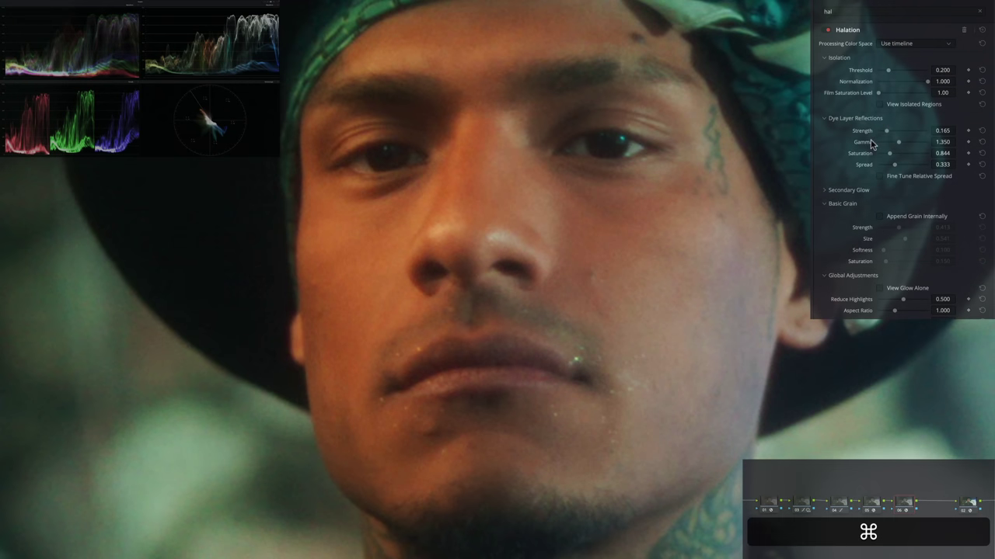
Turn the Halation grain back on with strength 0.147, size 0.248 and saturation 0.000.
click(900, 216)
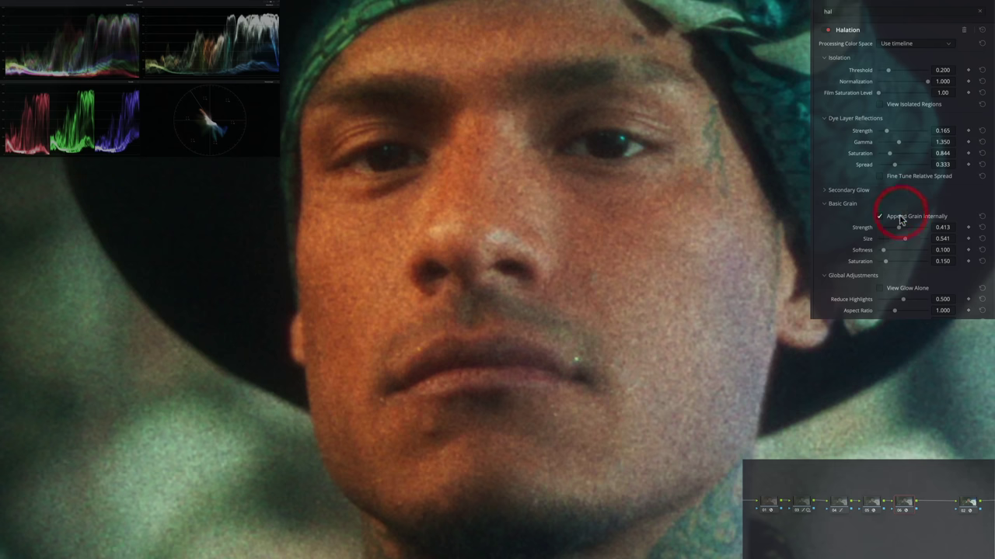
drag(884, 262, 737, 249)
click(866, 233)
double_click(864, 230)
double_click(869, 239)
drag(904, 242, 885, 230)
click(890, 228)
Compare the close-up of the face with and without the Halation node.
key(super+d)
key(super+d)
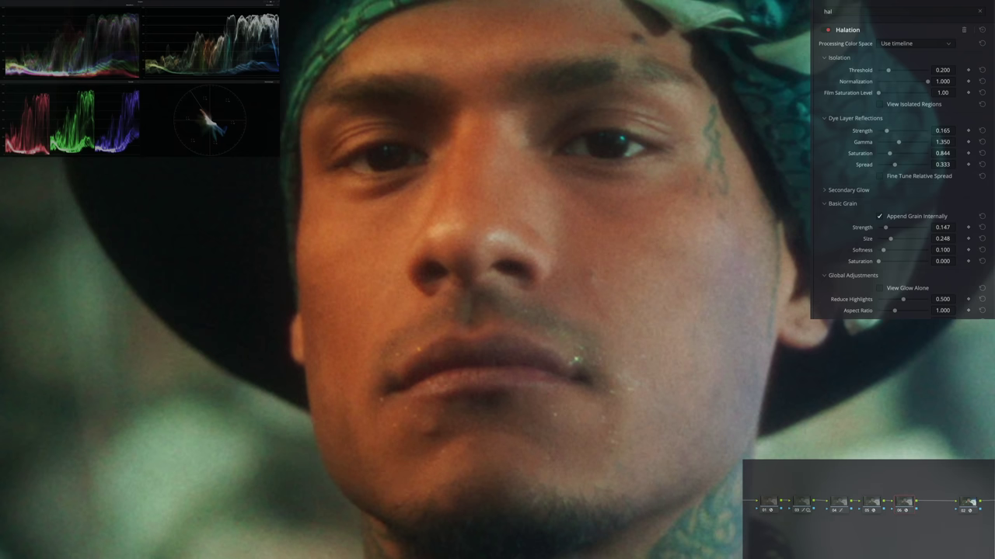
key(super+d)
key(super+d)
key(super+d)
key(super+d)
Select the Glow node and compare the image with and without it.
click(875, 502)
key(super+d)
key(super+d)
key(super+d)
key(super+d)
key(super+d)
key(super+d)
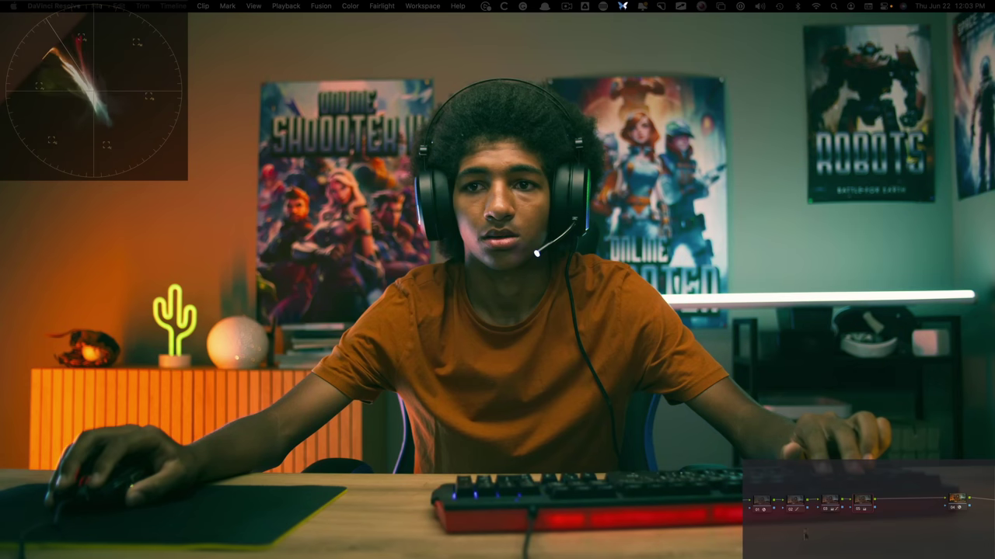
Compare the gaming-room shot with and without its grade and slightly shift the color balance of the Shadow wheel.
key(super)
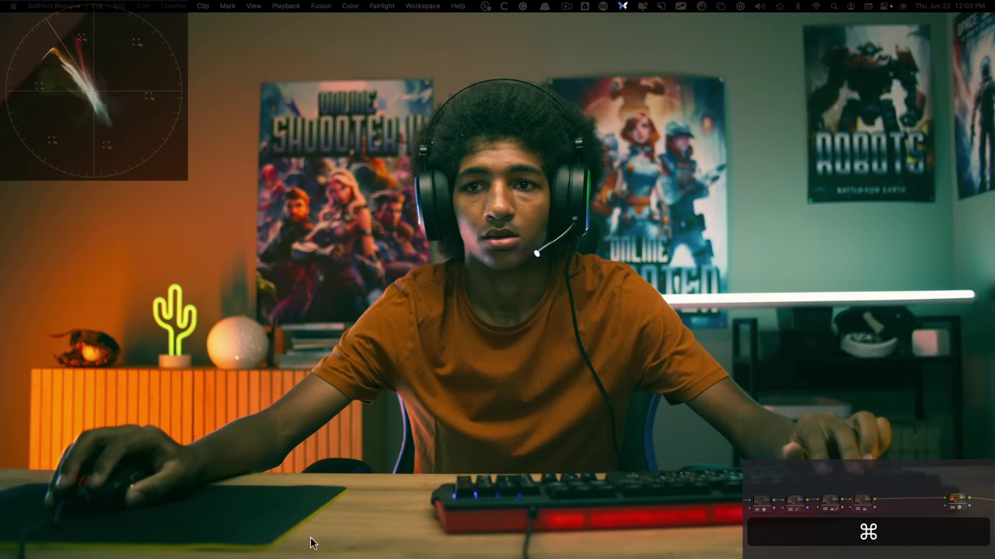
key(super+d)
key(super+d)
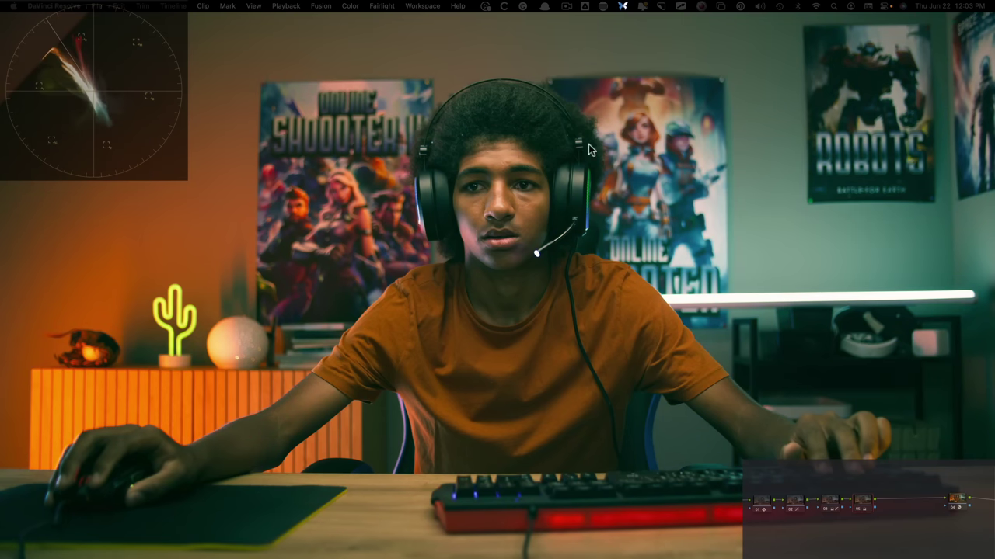
key(super)
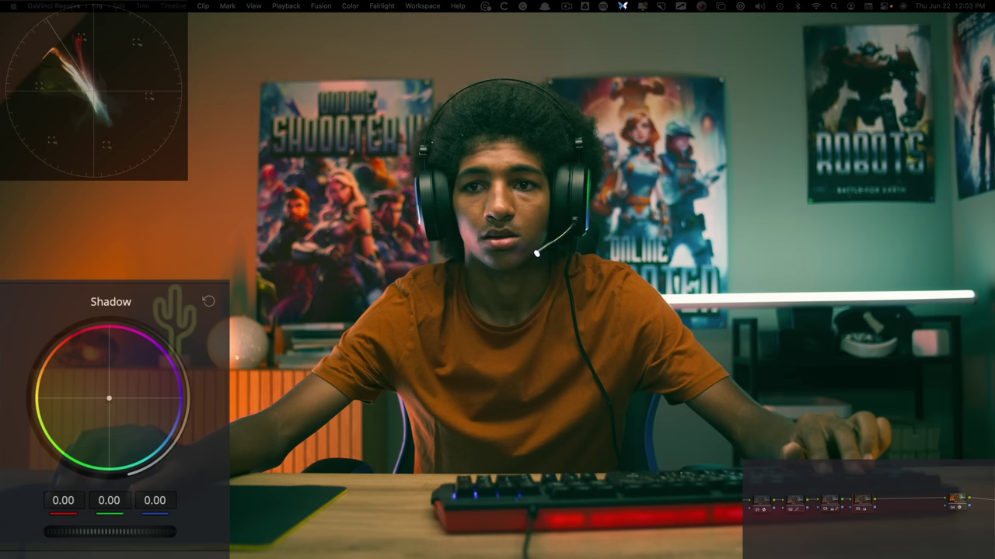
drag(109, 398, 110, 392)
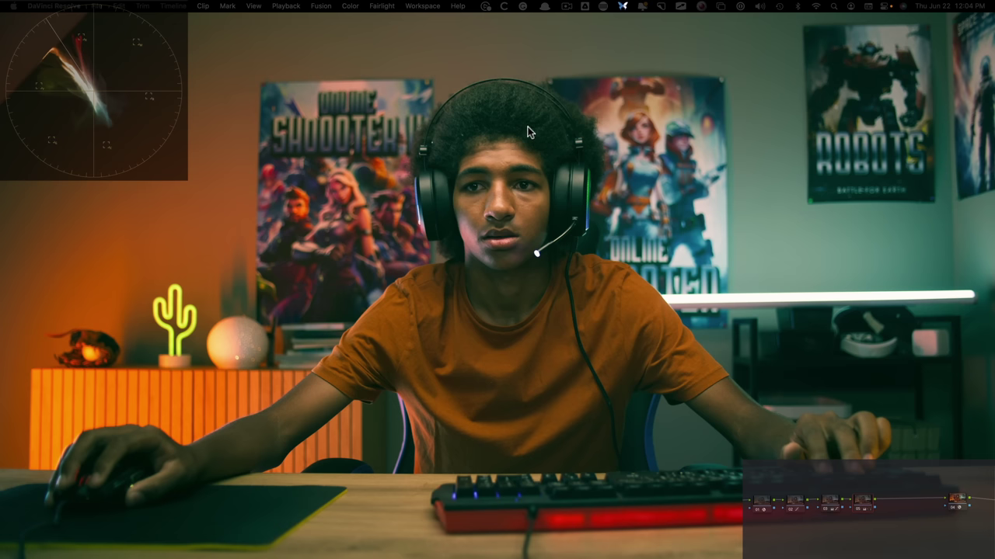
Compare the gaming-room shot before and after the shadow color shift and with and without the grading node.
key(super+z)
key(shift+super+z)
key(super+z)
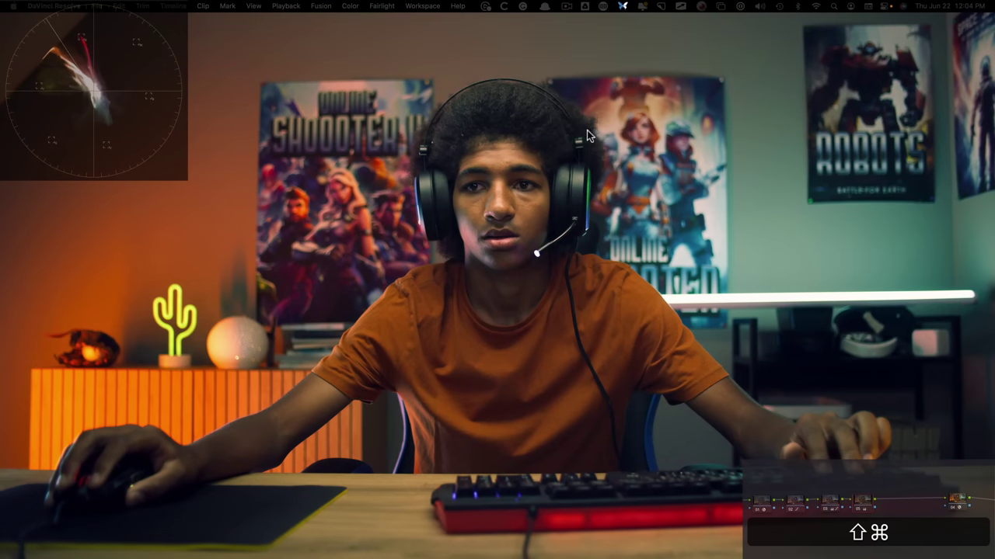
key(super+d)
key(super+d)
key(super+d)
key(super+d)
key(super+d)
key(super+d)
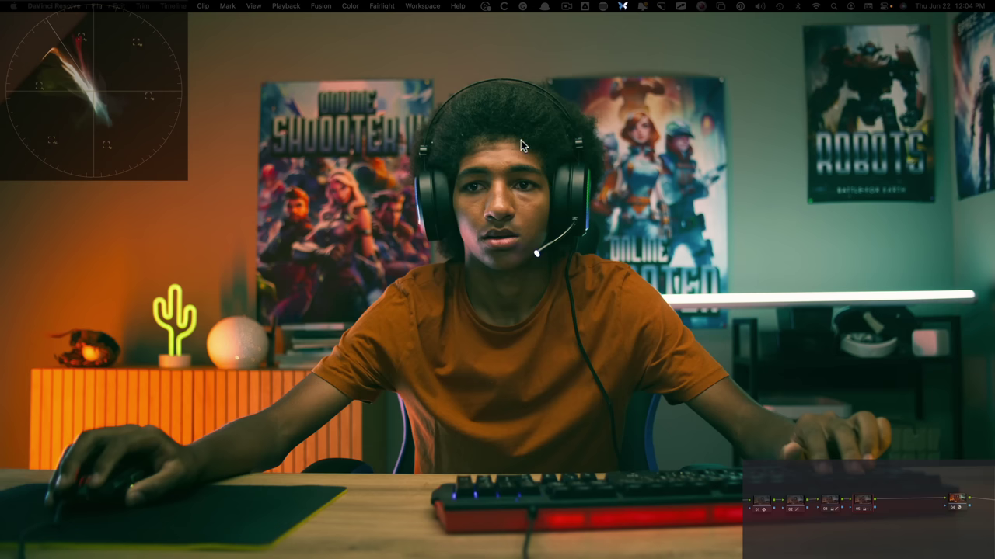
Undo the color shift in the gaming-room shot and switch off the last grading node before the output transform.
key(super+z)
key(super+shift+z)
key(super+z)
key(super+z)
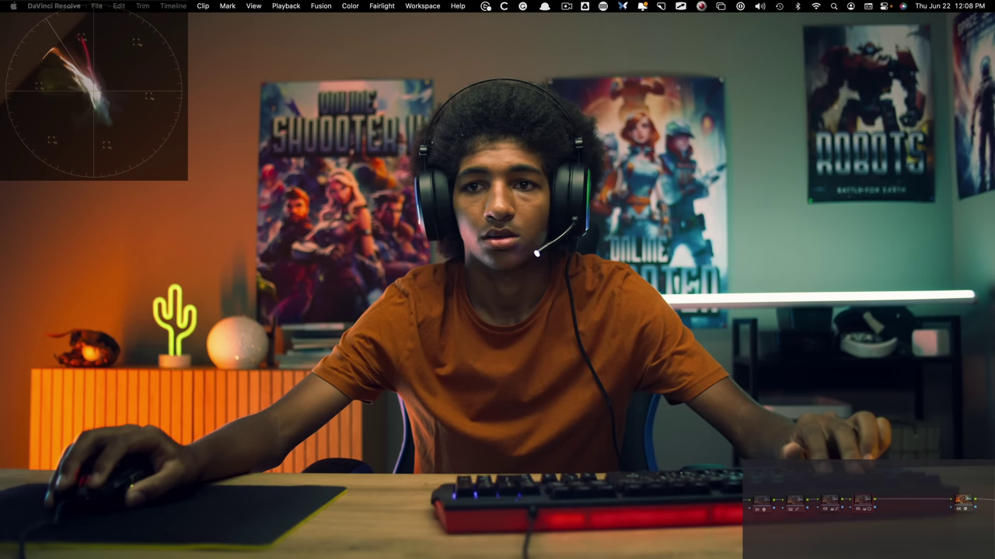
key(super)
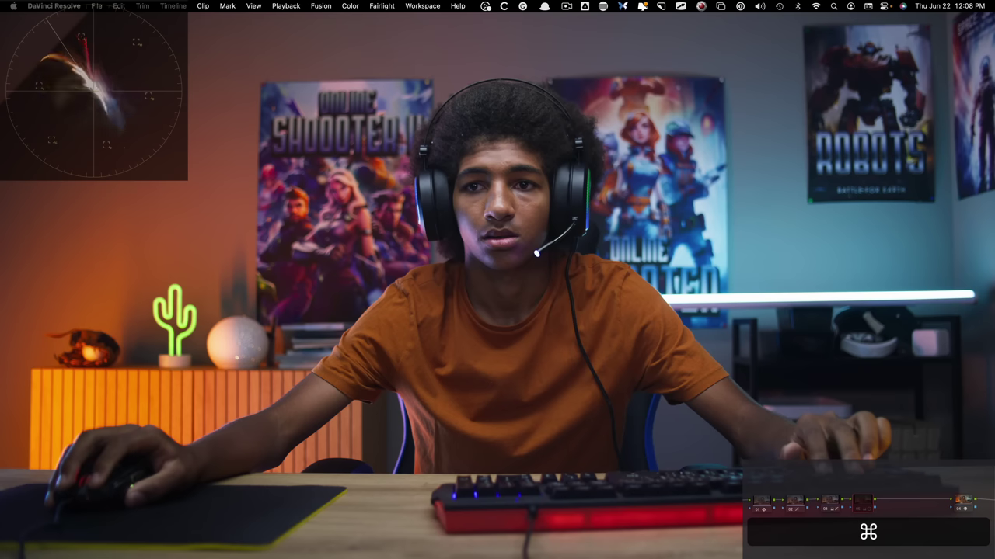
Compare the gaming-room shot with and without its last grading node, leave it on and lower its key output gain below 0.76.
key(super+d)
key(super+d)
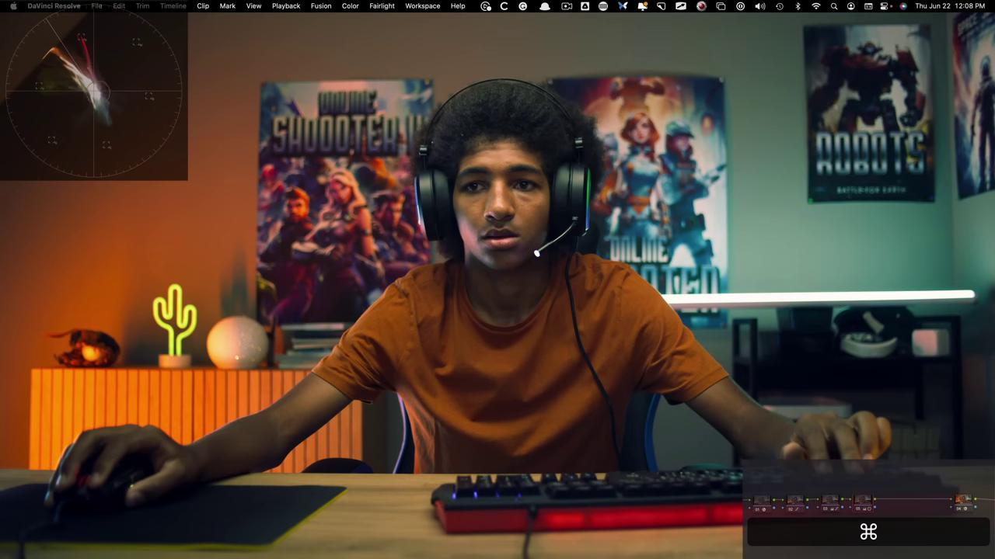
key(super+d)
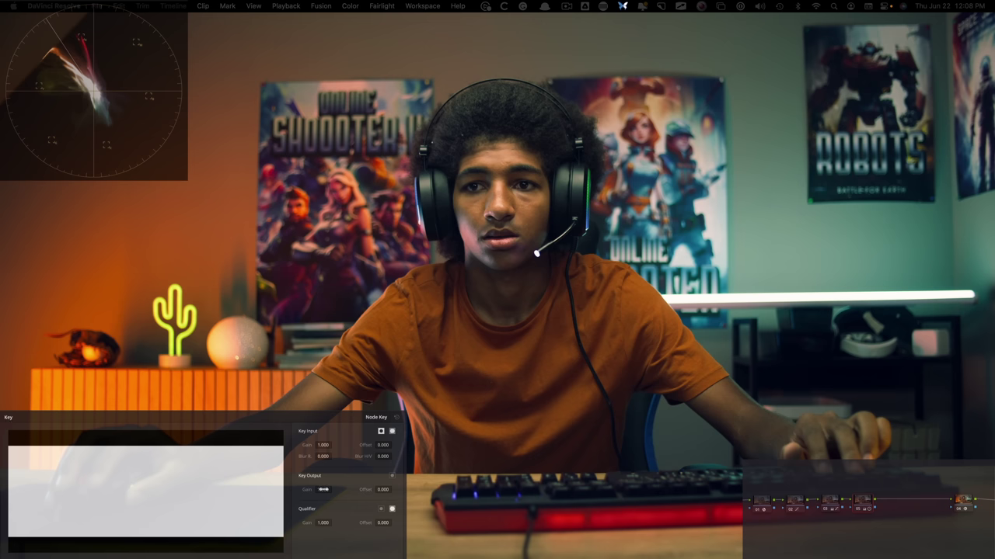
drag(322, 489, 288, 489)
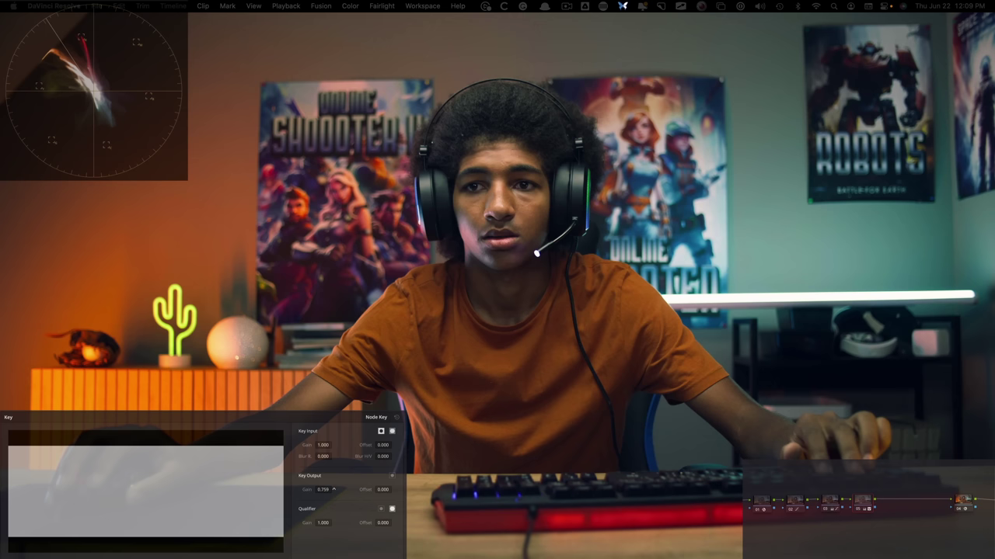
drag(334, 490, 325, 491)
click(236, 490)
Compare the gaming-room shot with and without the node whose key output gain was reduced.
key(super+d)
key(super+d)
click(860, 503)
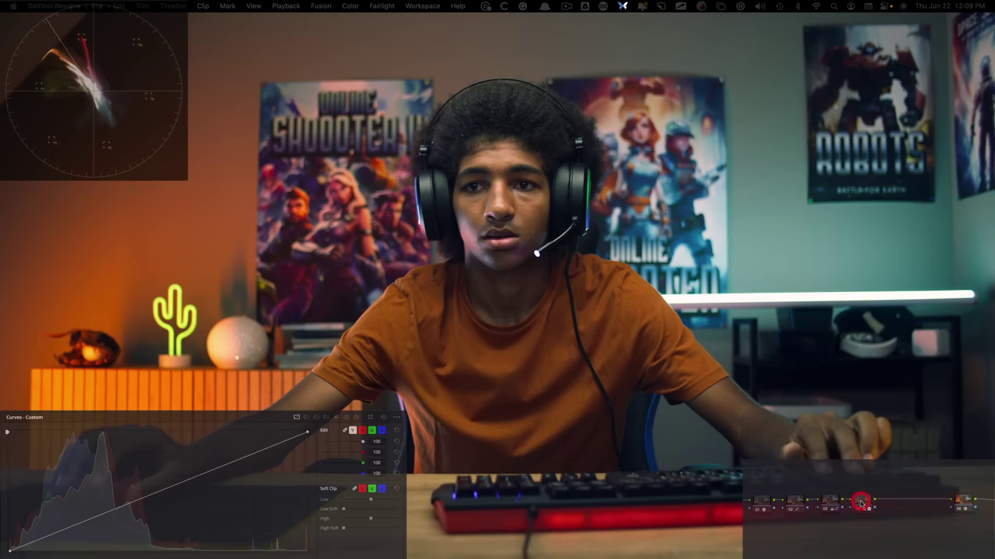
key(super)
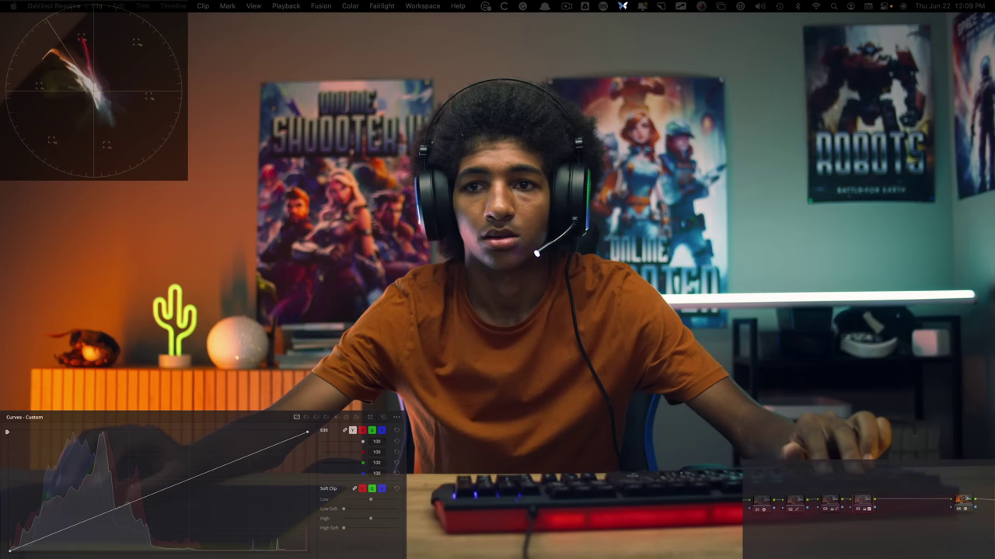
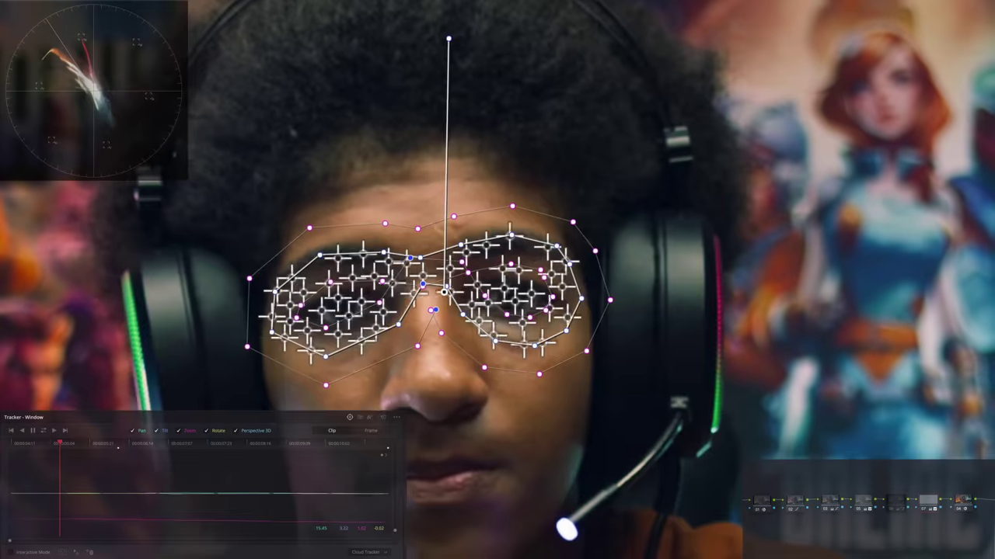
key(super)
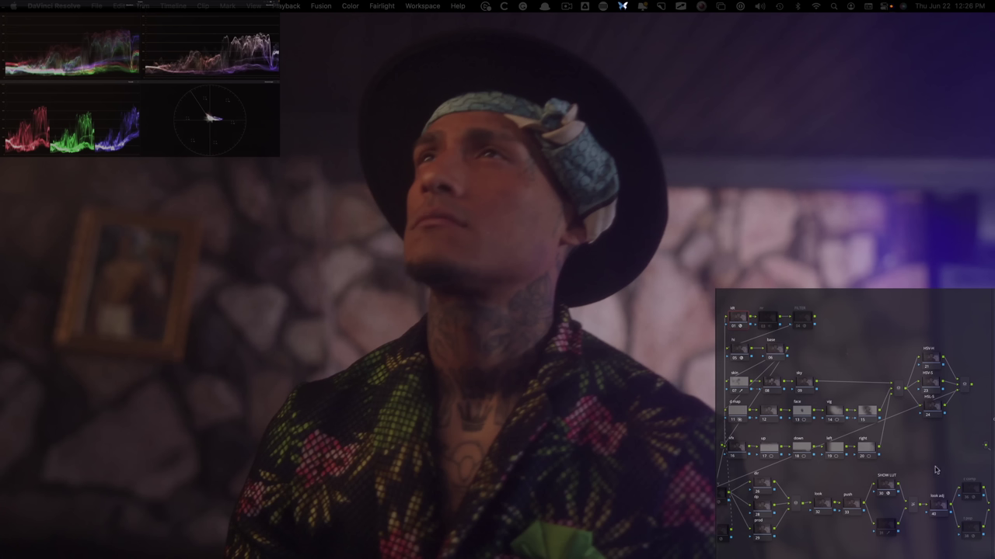
Reset the man-in-hat shot's node graph and build a fresh chain of five serial nodes with the last one spaced apart.
right_click(907, 455)
click(968, 458)
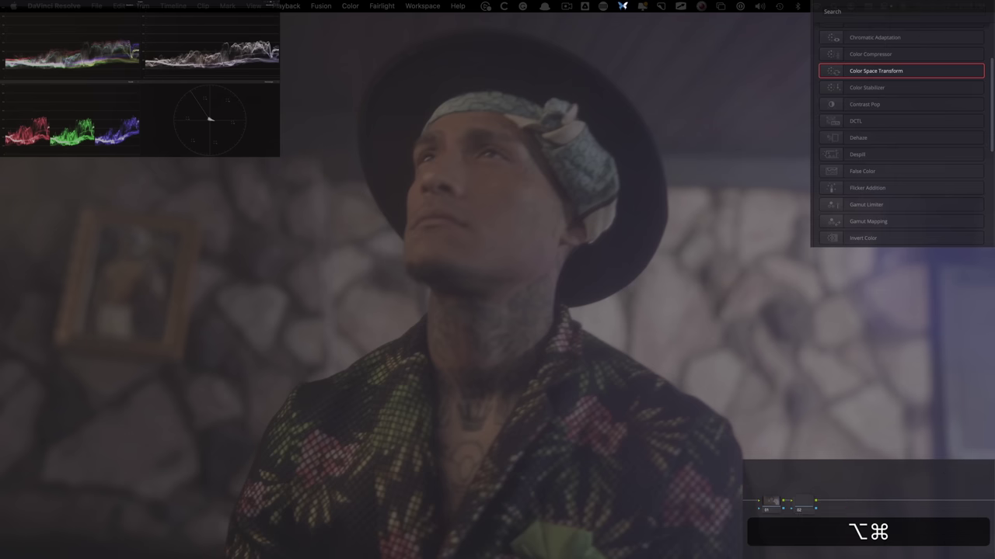
key(alt+s)
drag(905, 501, 967, 501)
drag(802, 487, 843, 468)
Apply a Color Space Transform to the first node, converting ARRI Wide Gamut 3 and ARRI LogC3 to DaVinci Wide Gamut and DaVinci Intermediate.
drag(867, 70, 771, 503)
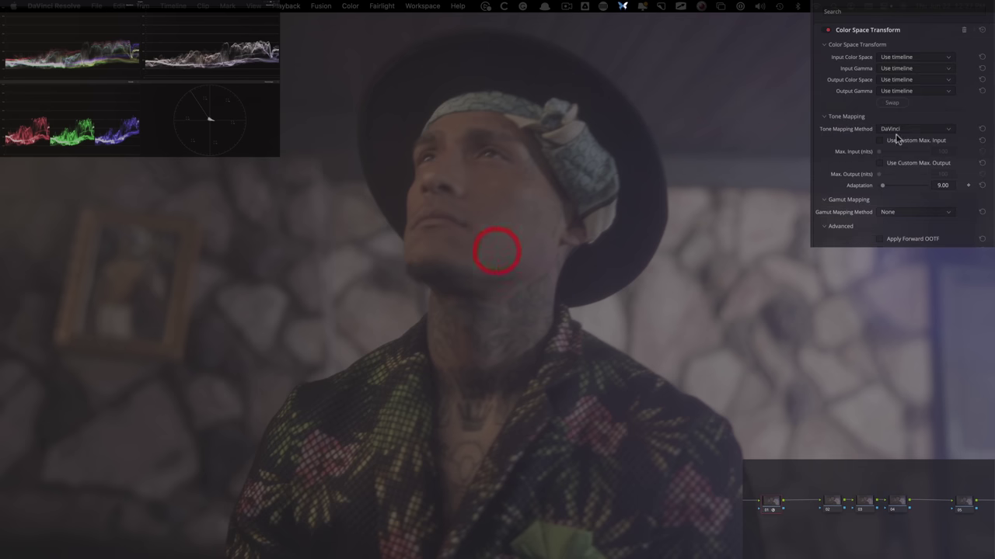
click(909, 56)
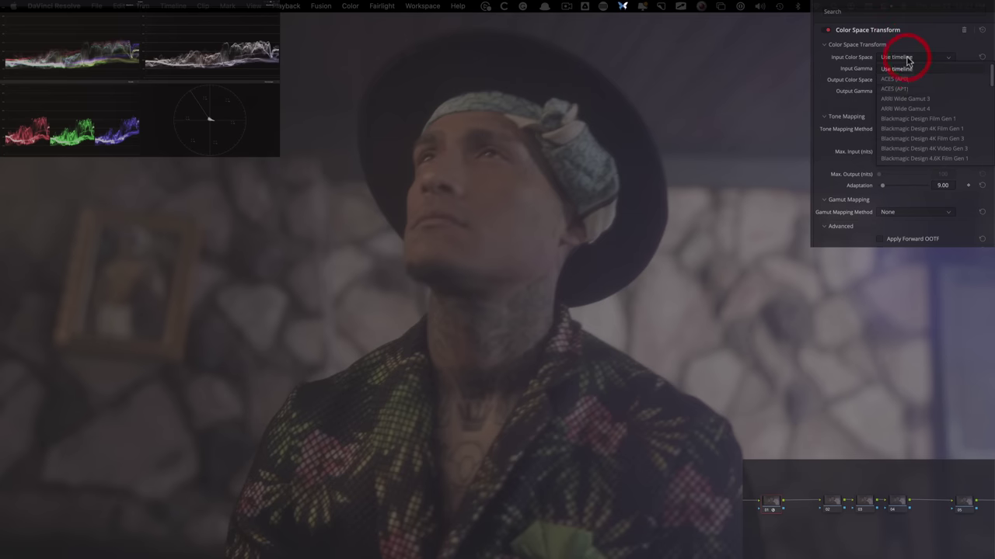
click(905, 99)
click(910, 69)
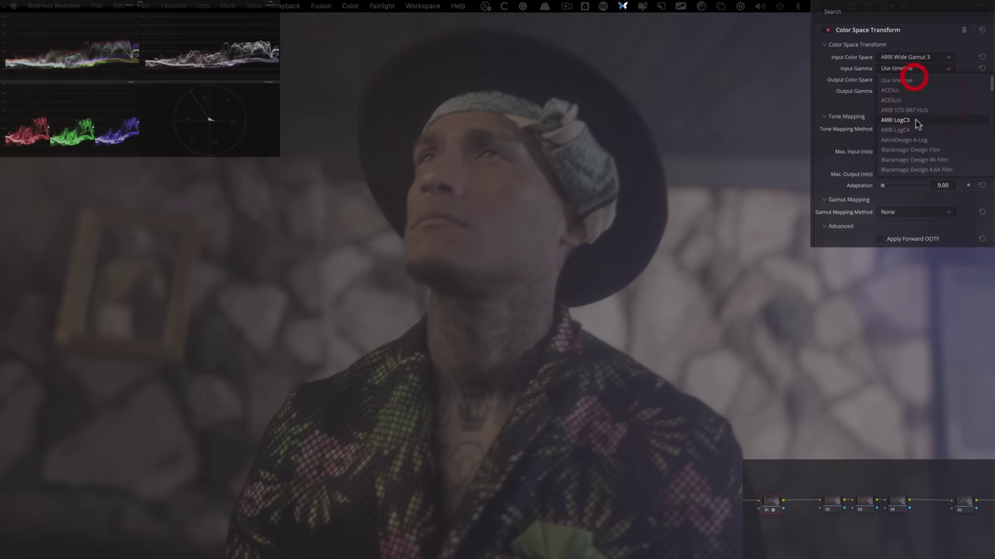
click(915, 122)
click(910, 79)
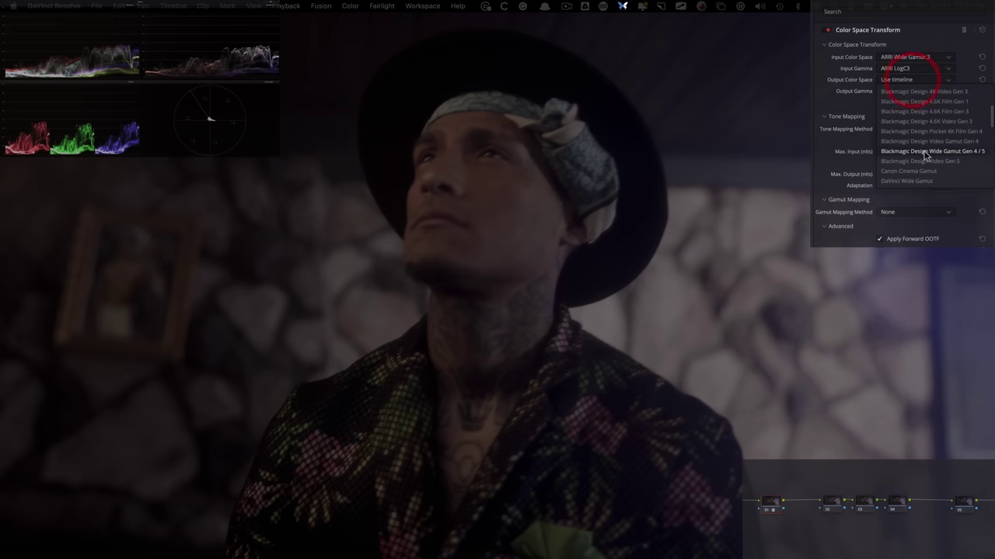
click(919, 180)
click(913, 90)
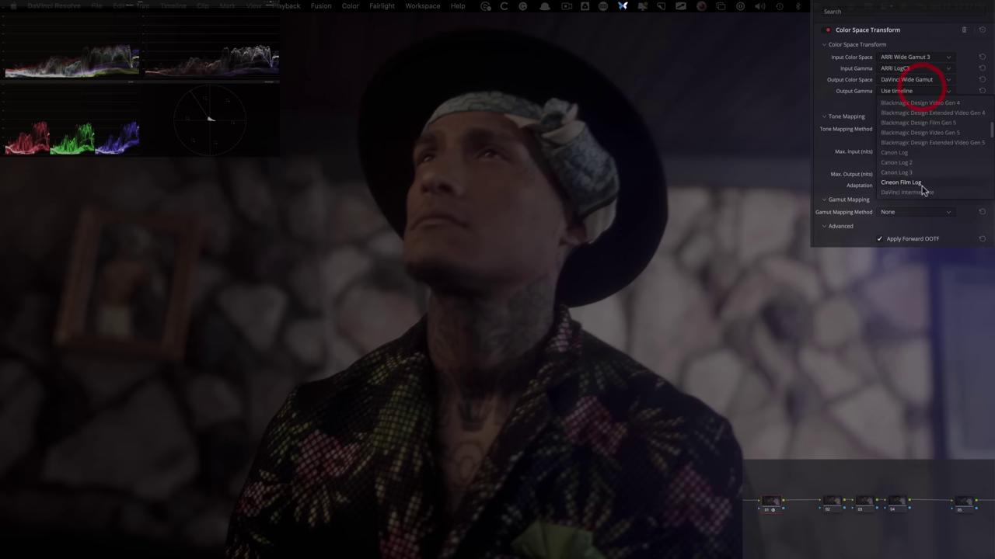
click(909, 191)
Apply a Color Space Transform to the last node with DaVinci Wide Gamut as input color space and DaVinci Intermediate as input gamma.
click(963, 504)
drag(874, 71, 967, 509)
click(754, 244)
click(912, 49)
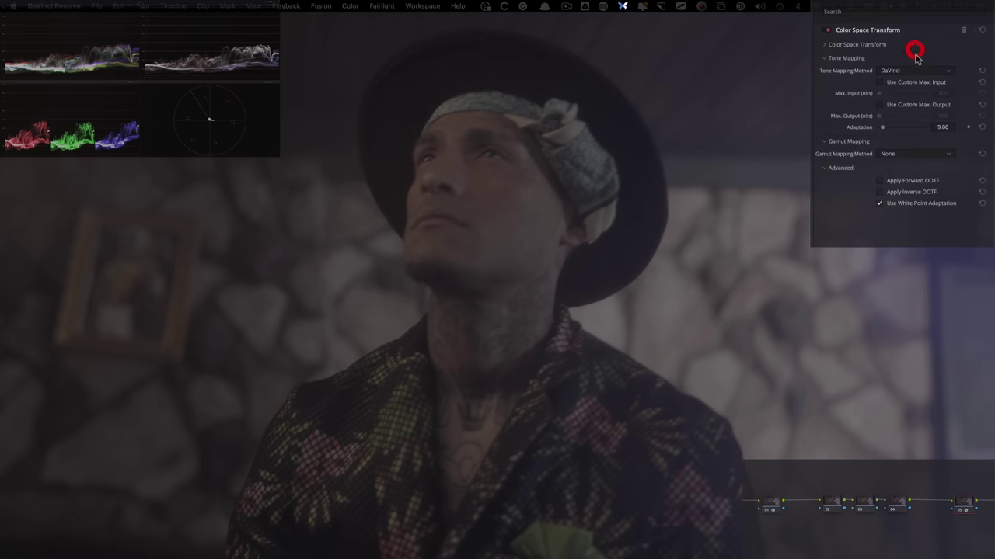
click(910, 45)
click(846, 117)
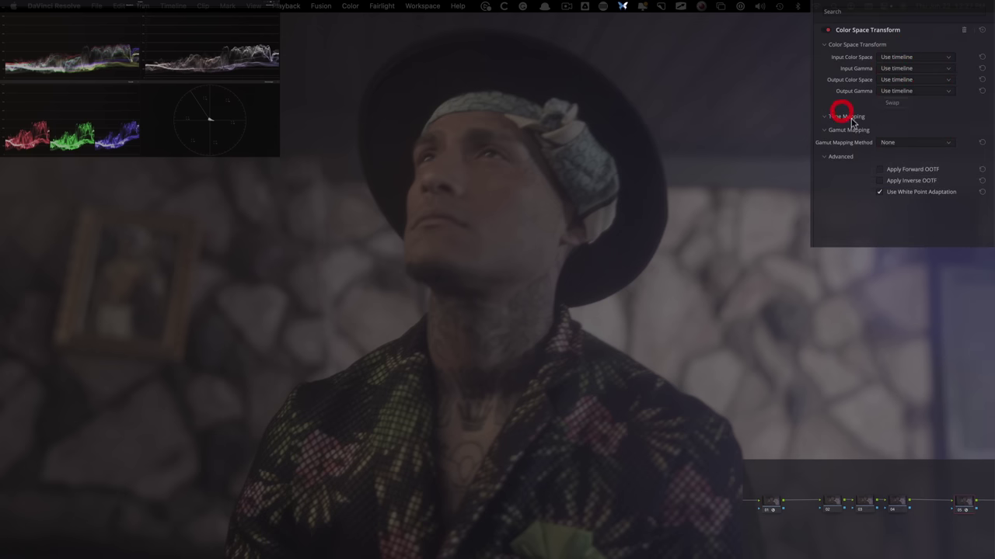
click(897, 58)
click(925, 158)
click(923, 69)
click(923, 162)
Set the last node's transform output to Rec.709 color space with Gamma 2.4.
click(924, 80)
scroll(922, 132, down, 10)
click(915, 179)
click(903, 92)
scroll(921, 187, down, 5)
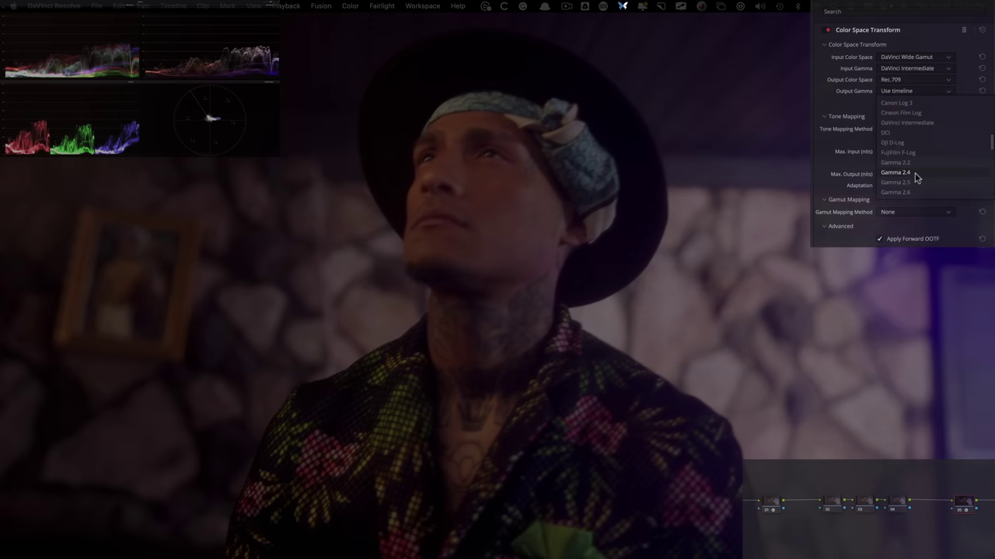
click(917, 175)
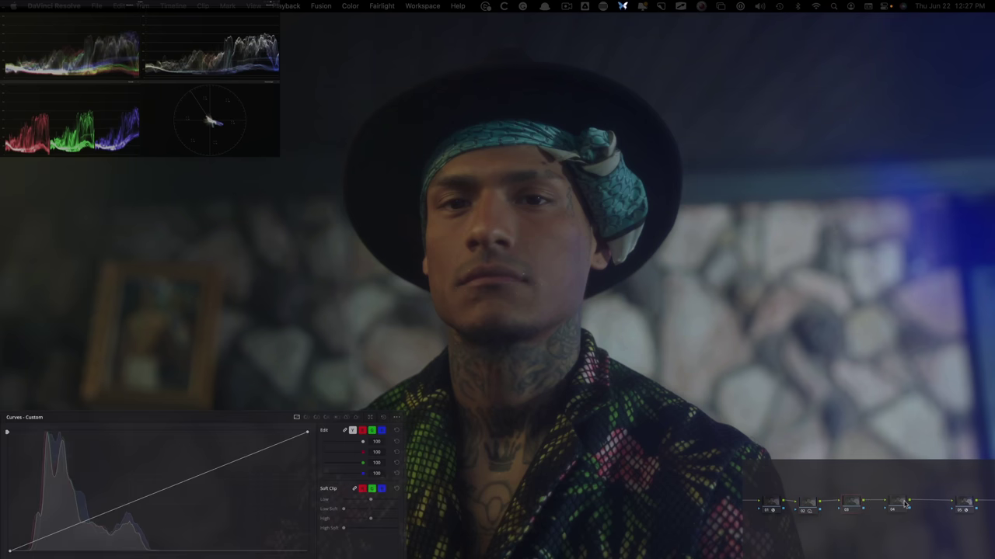
Shape a contrast curve on the fourth node with lifted highlights and lowered shadows, compare it on and off, and space the node apart.
drag(208, 472, 184, 435)
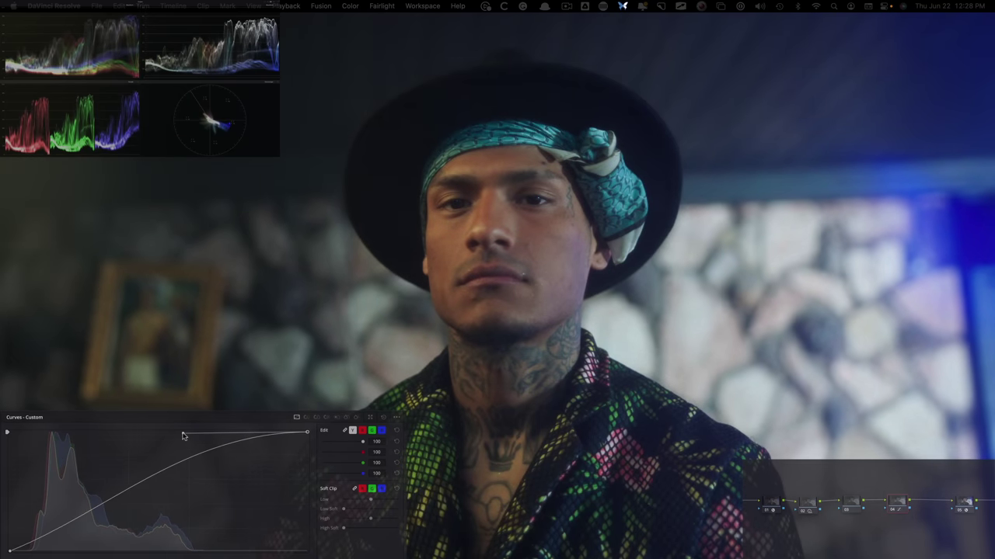
click(10, 553)
drag(107, 517, 89, 533)
key(super+d)
key(super+d)
drag(901, 506, 917, 505)
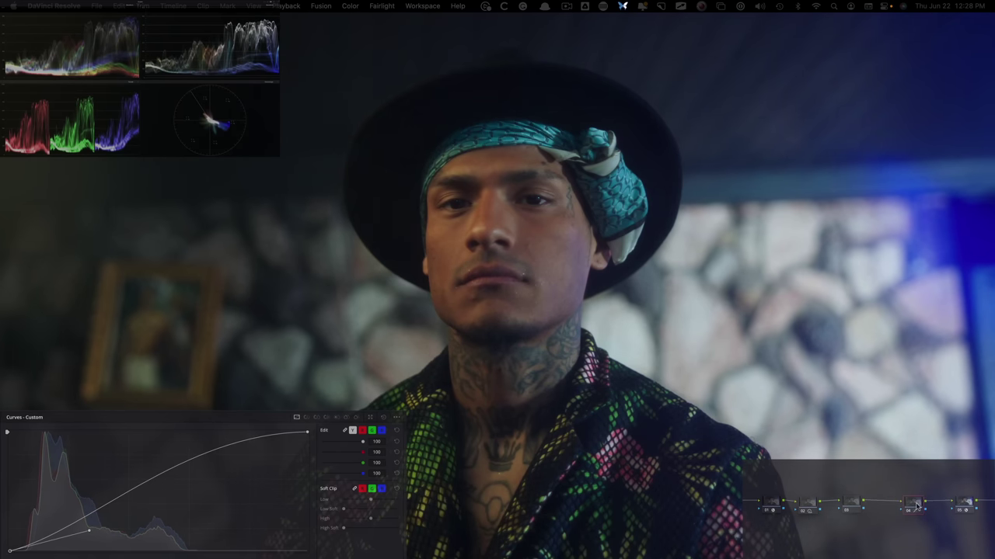
Add a soft gradient window to the third node, rotated about 90 degrees to isolate the blue-lit side behind the man.
click(853, 505)
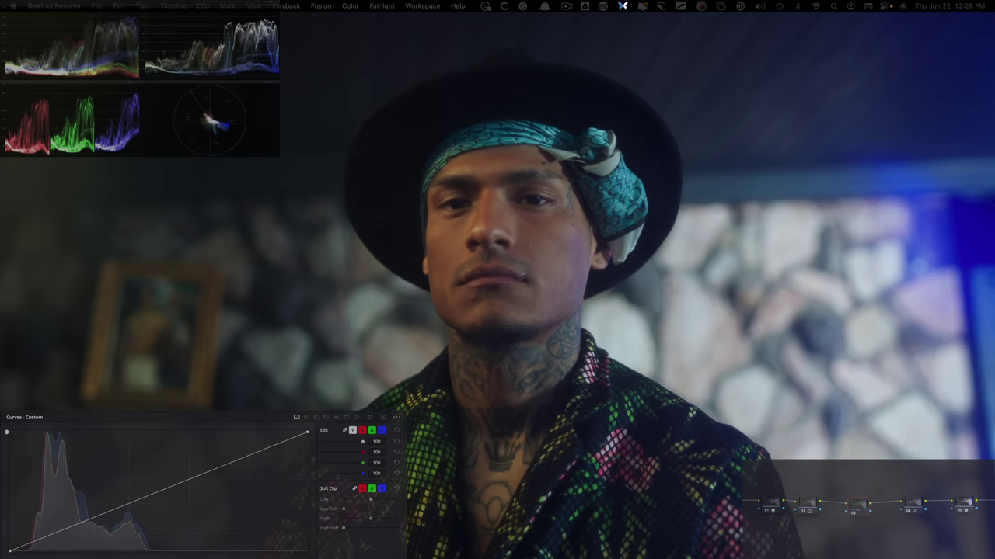
key(alt+shift+w)
click(63, 502)
click(34, 525)
drag(492, 322, 122, 297)
key(shift+h)
drag(492, 283, 863, 266)
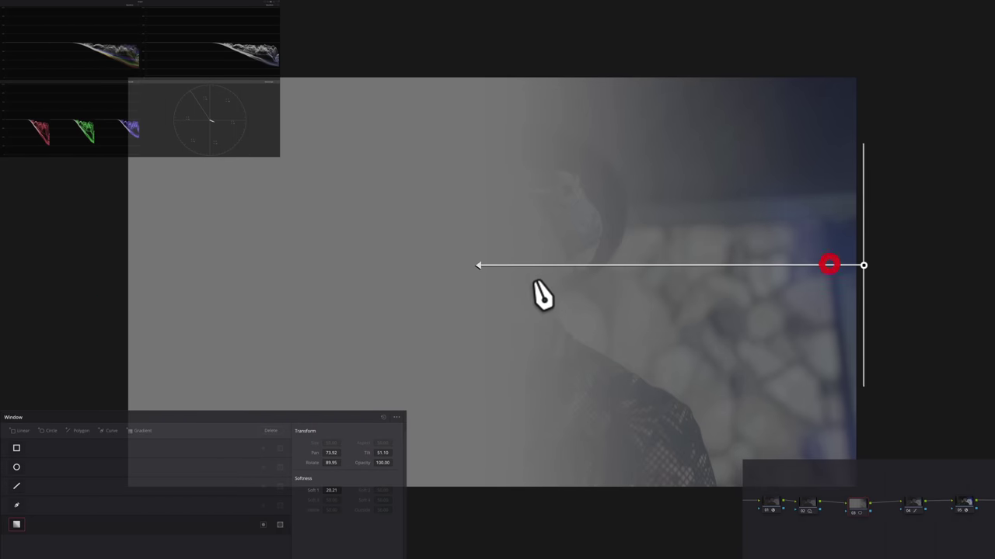
drag(482, 265, 440, 268)
Hide the window highlight and outline and lower the windowed area's gamma to -0.05.
key(shift+h)
key(shift+grave)
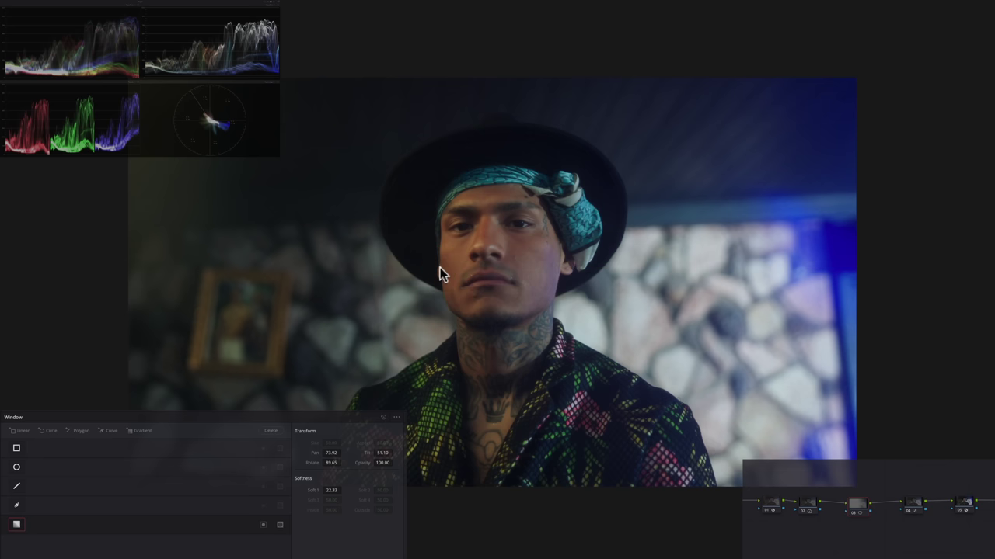
key(alt+shift+w)
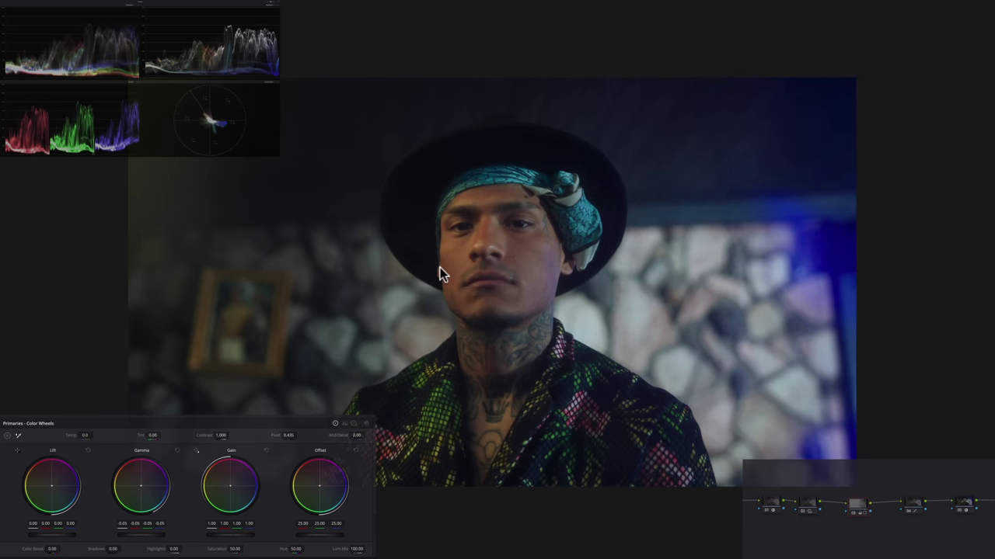
key(super+f)
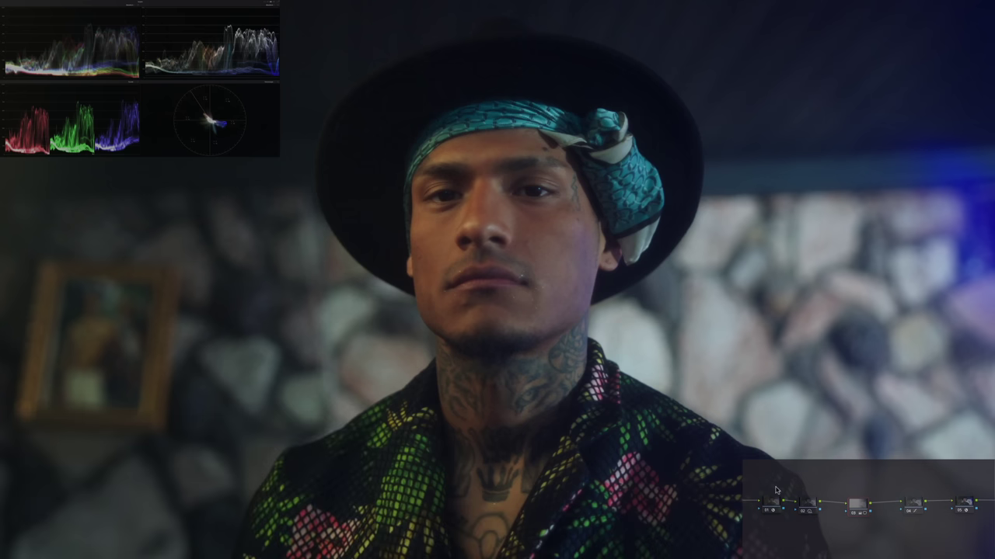
Label each of the five nodes with a short name for its role, naming the fourth one look.
click(771, 503)
key(Tab)
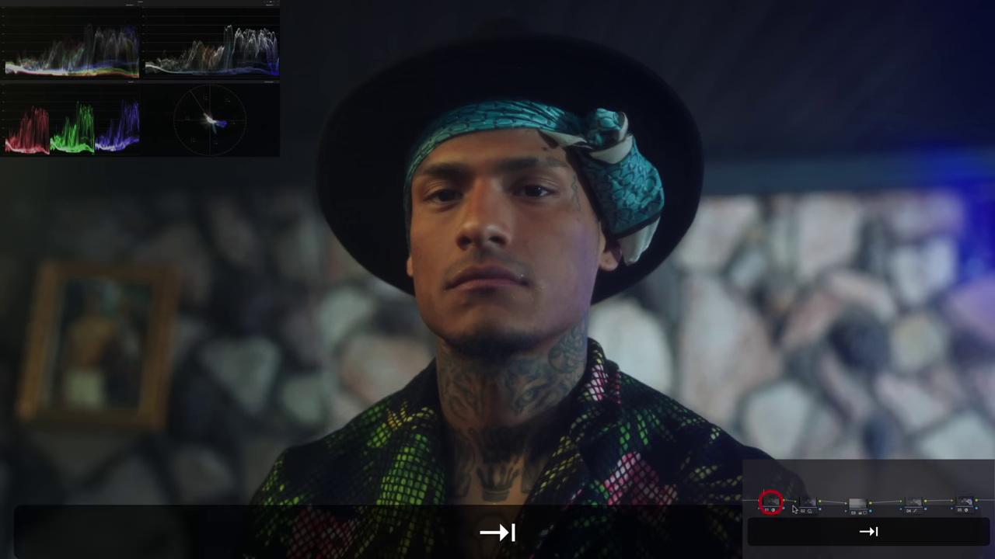
key(Return)
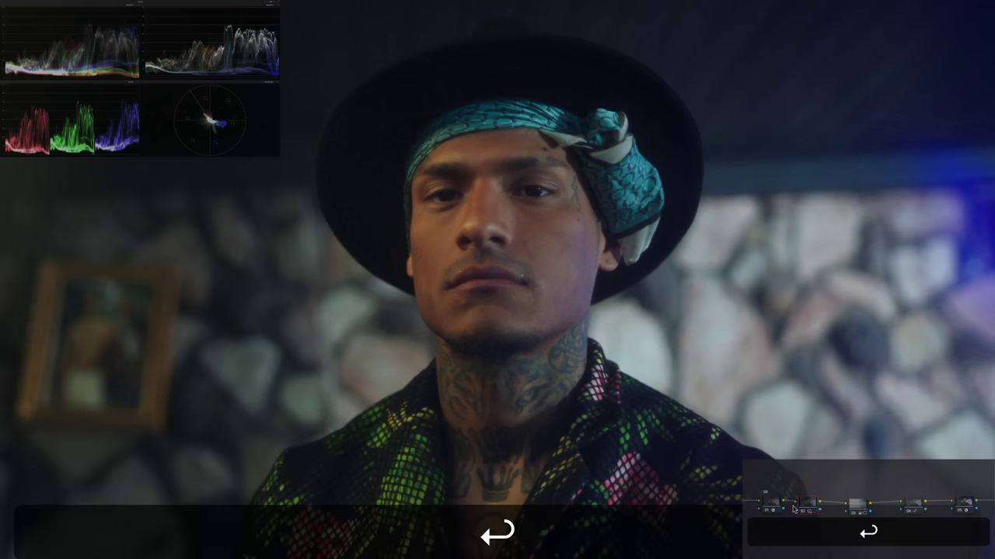
key(Tab)
key(Return)
key(Tab)
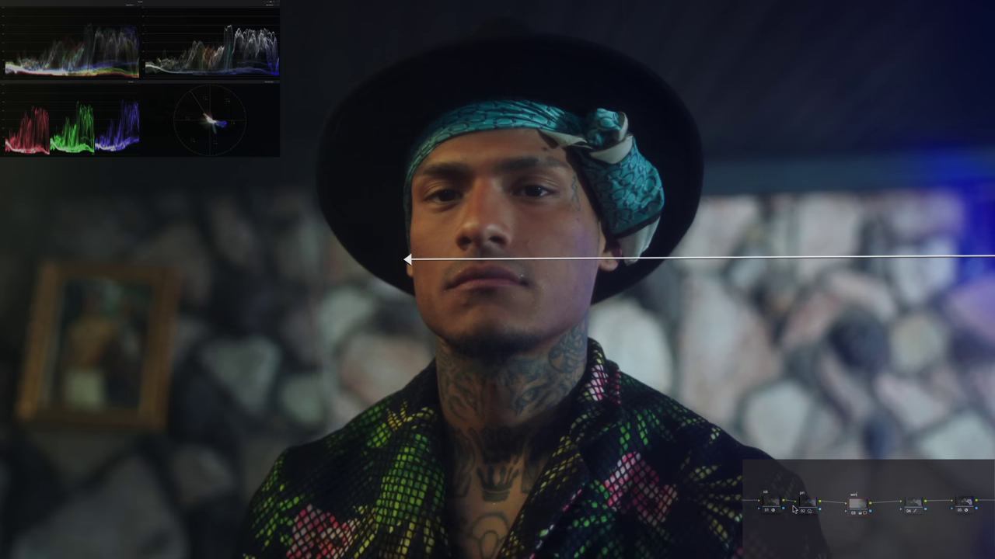
key(Return)
key(Tab)
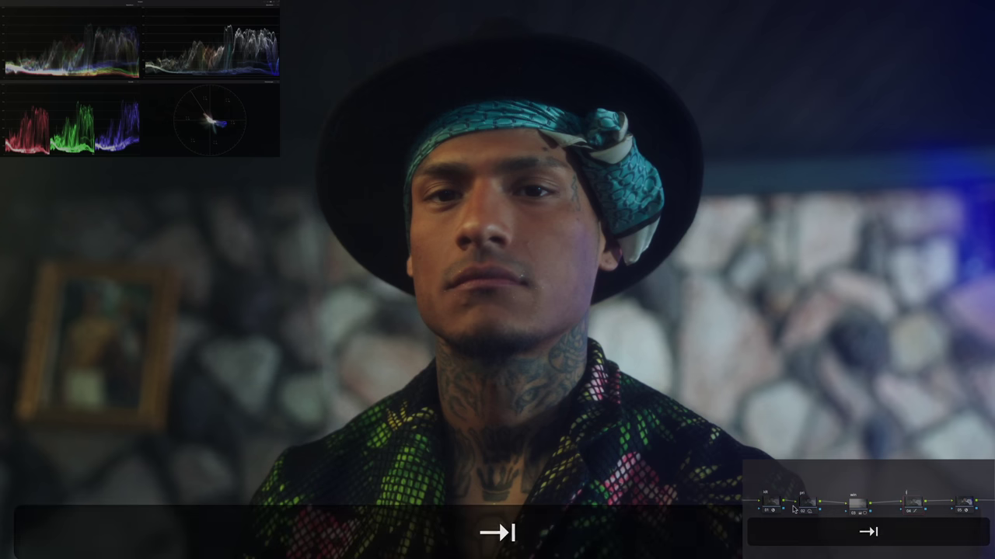
key(Return)
key(Tab)
key(Return)
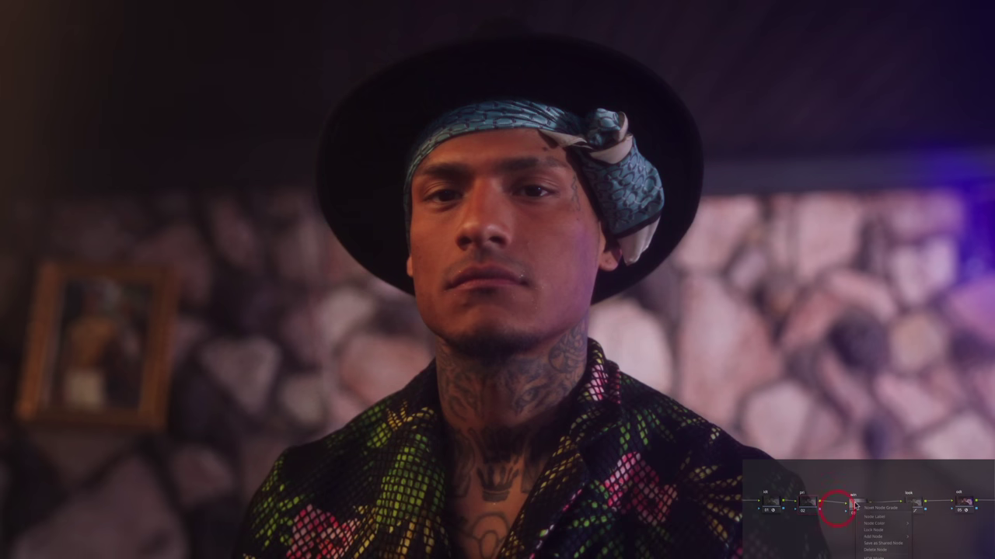
Reset the look node's grade and grab a still of the cleared node template into the Stills 1 gallery album.
right_click(910, 505)
click(925, 508)
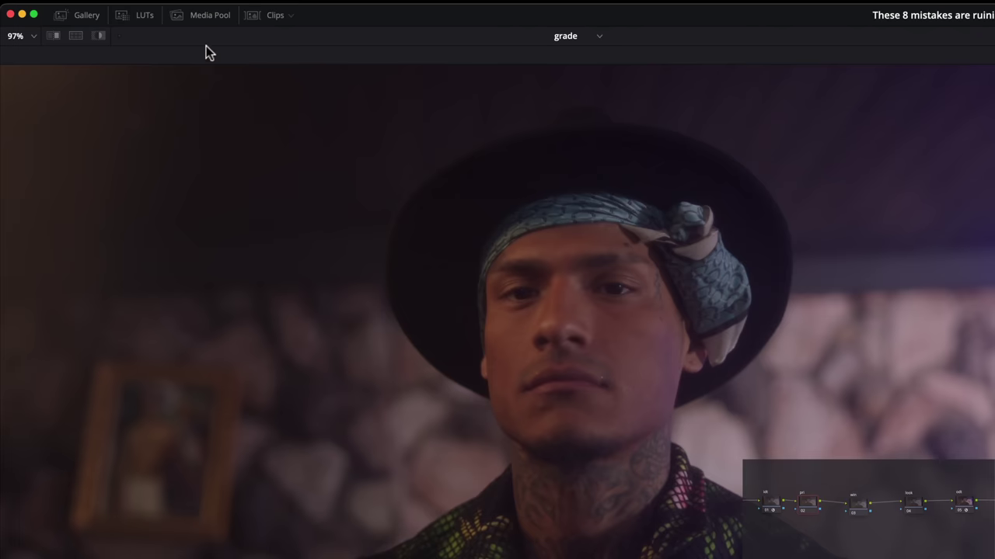
click(74, 14)
click(48, 96)
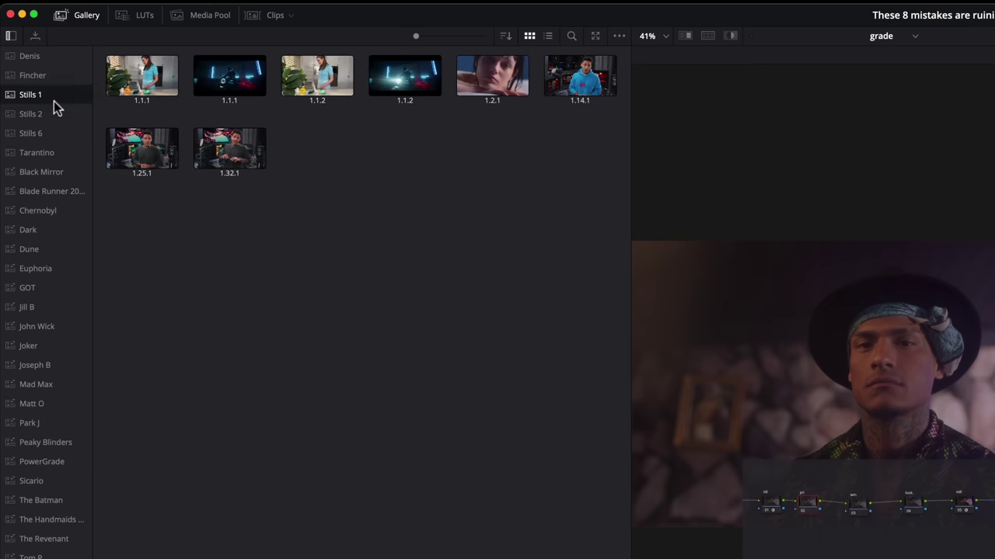
click(319, 262)
right_click(754, 421)
click(808, 426)
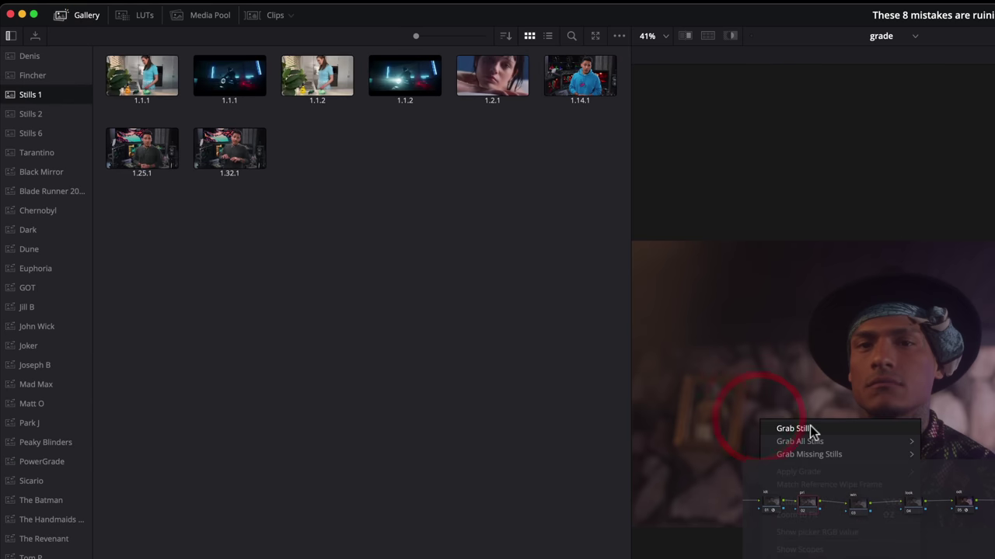
Apply the grade from the newly saved man-in-hat still to the shot.
click(383, 350)
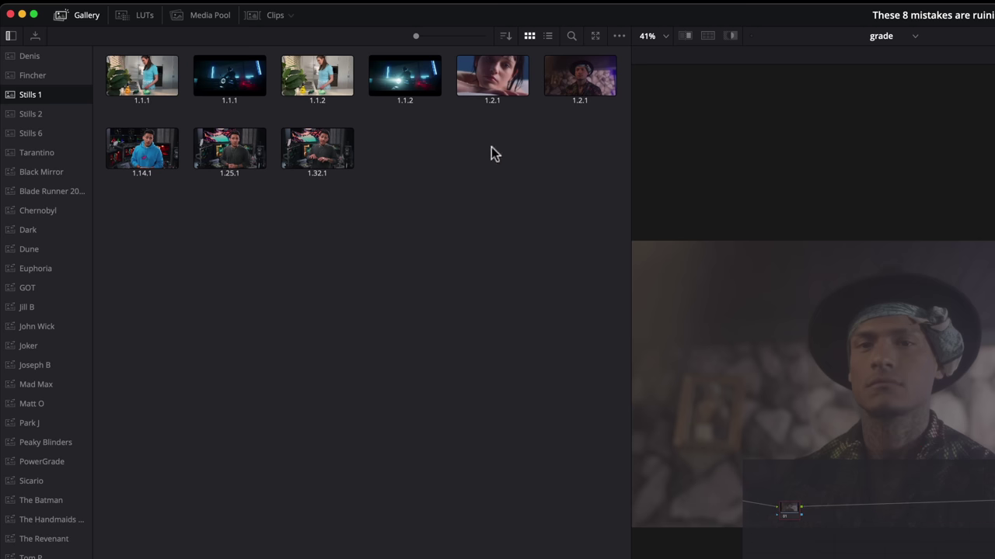
right_click(575, 70)
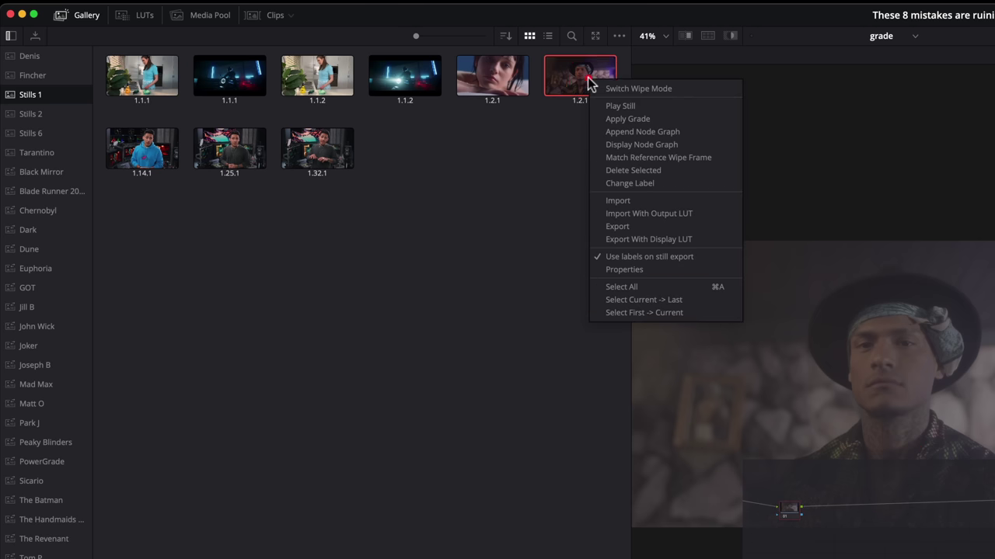
click(651, 119)
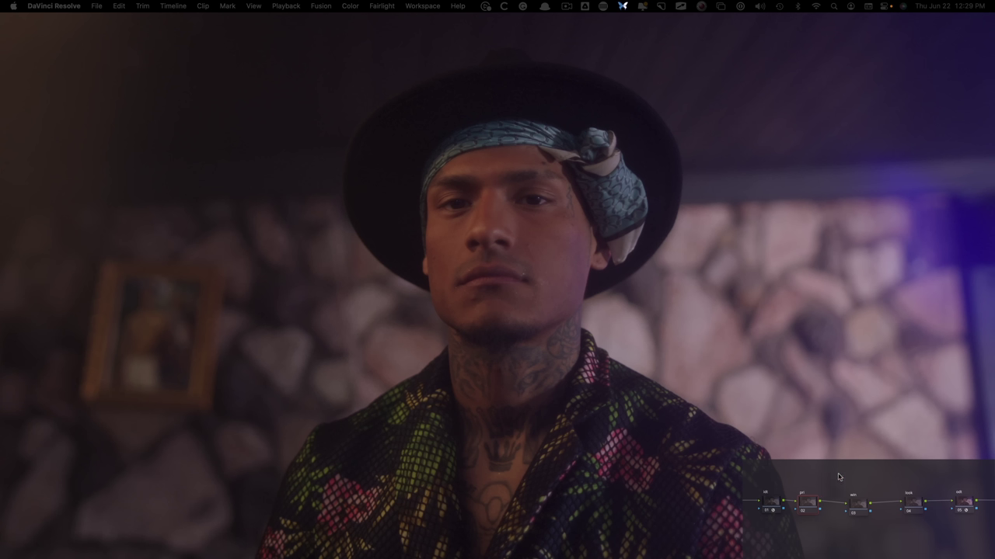
Review the Color Space Transform settings on the man-in-hat shot's input node and select the second node.
click(770, 501)
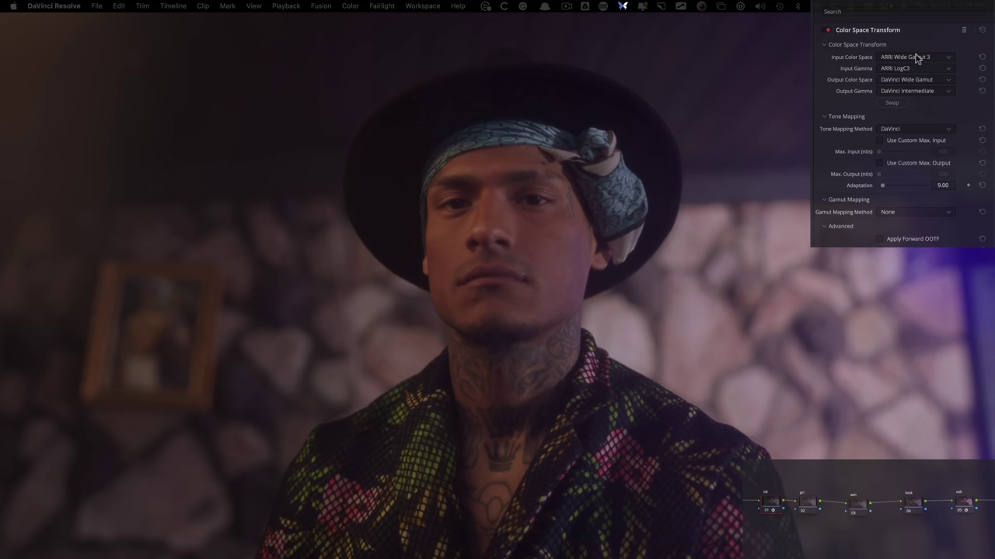
click(871, 431)
click(813, 505)
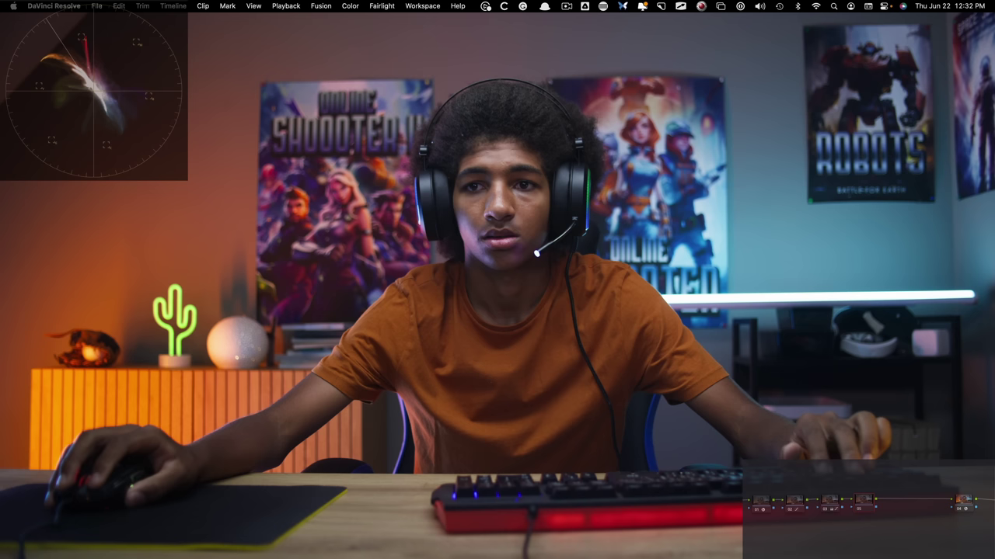
Compare the gaming-room shot with its whole grade bypassed and enabled.
key(shift+d)
key(shift+d)
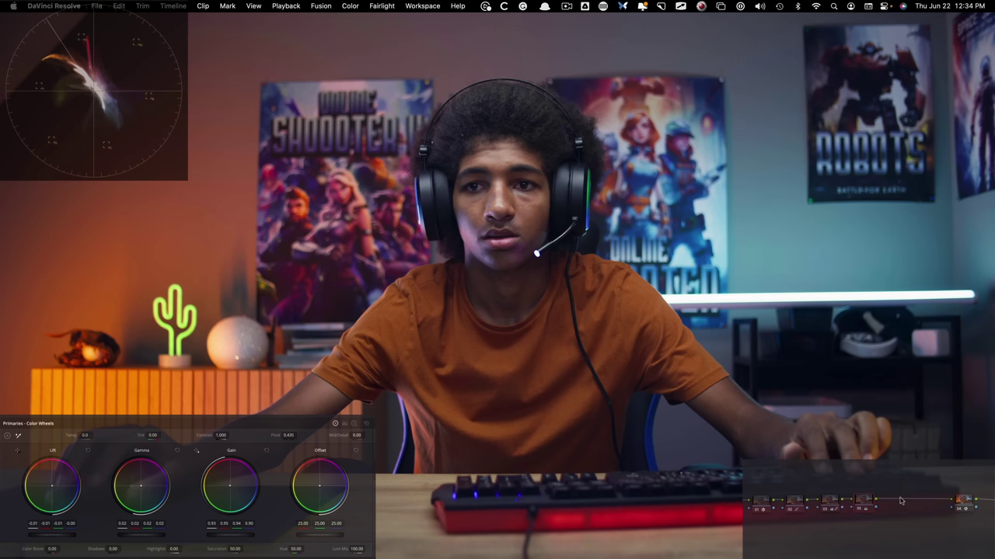
Add a serial node before the output node with the Halation effect, set its dye layer strength to 0.156, and compare it on and off.
key(alt+s)
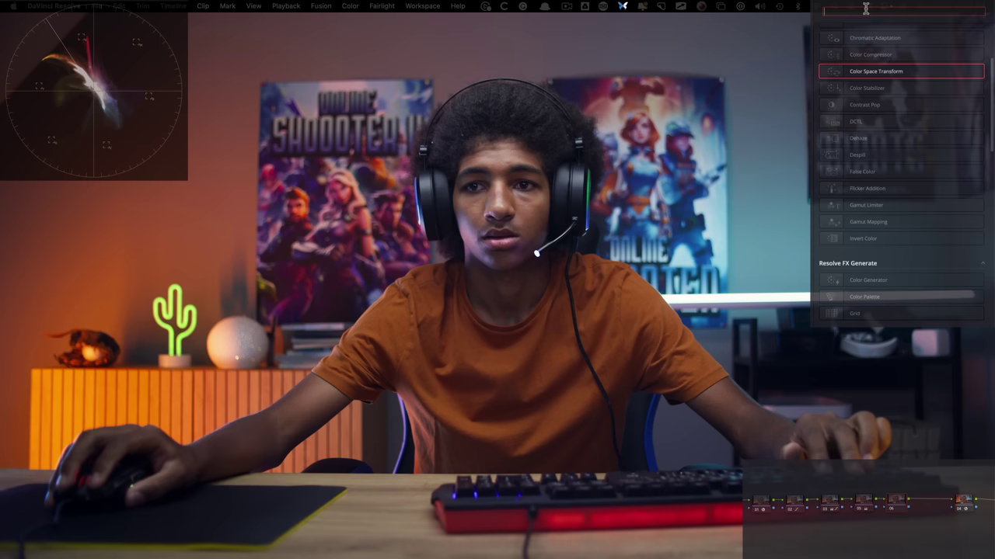
text(hal)
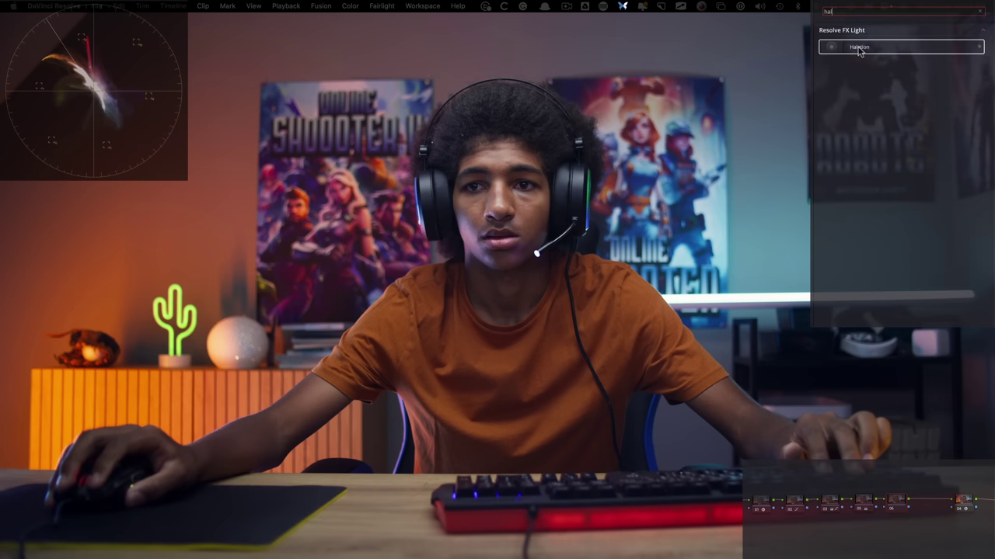
drag(859, 49, 896, 502)
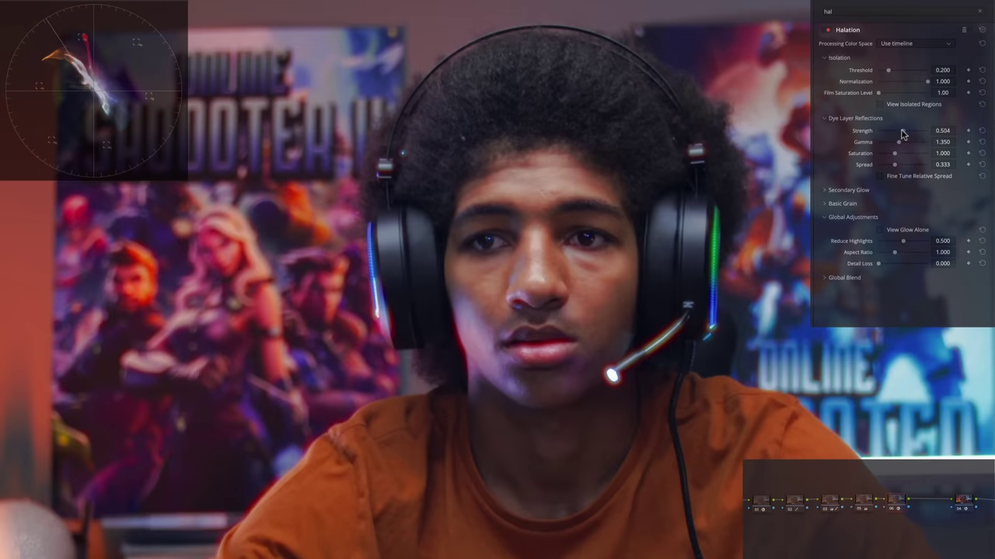
drag(901, 134, 883, 133)
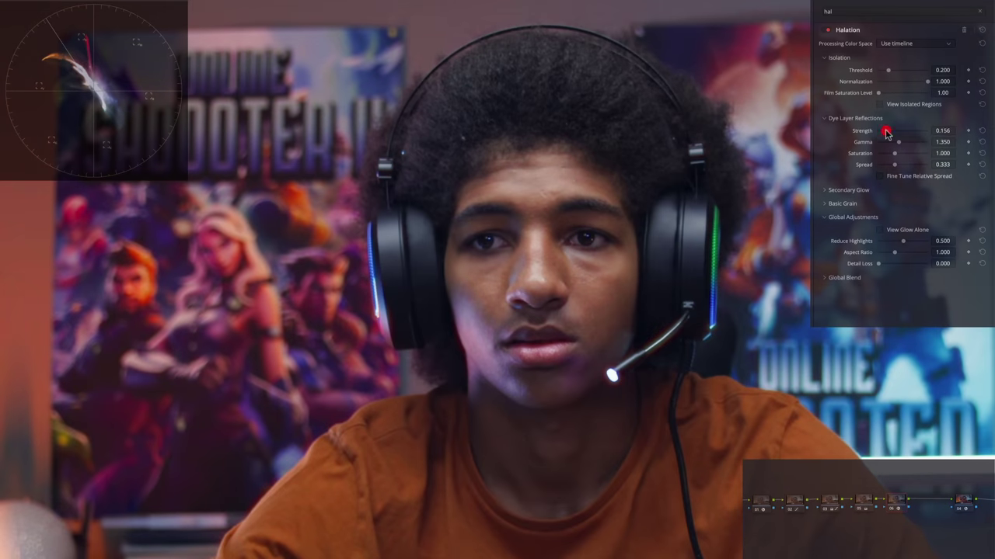
key(super+d)
key(super+d)
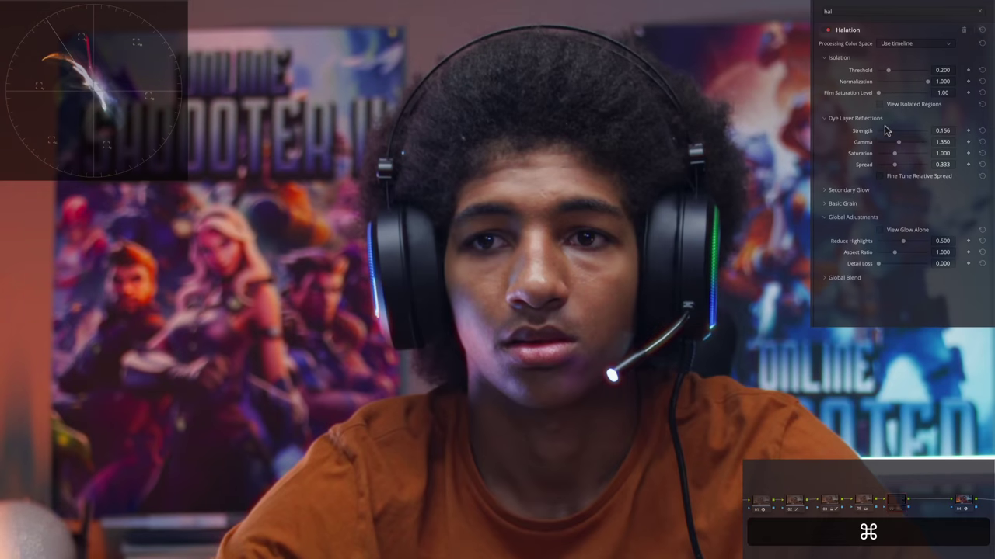
Append basic grain internally in the Halation effect and compare the shot with the node off and on.
click(853, 202)
click(899, 215)
key(super)
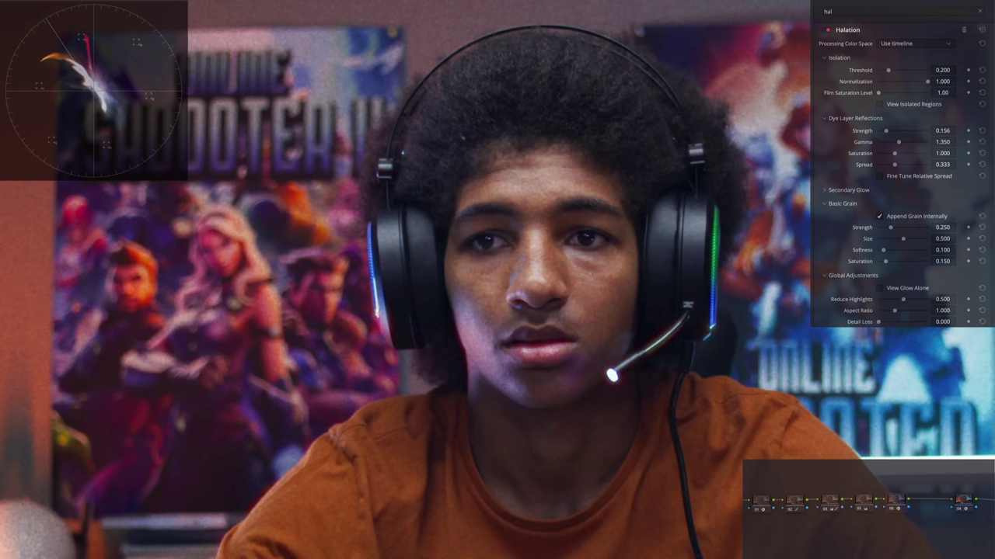
key(super)
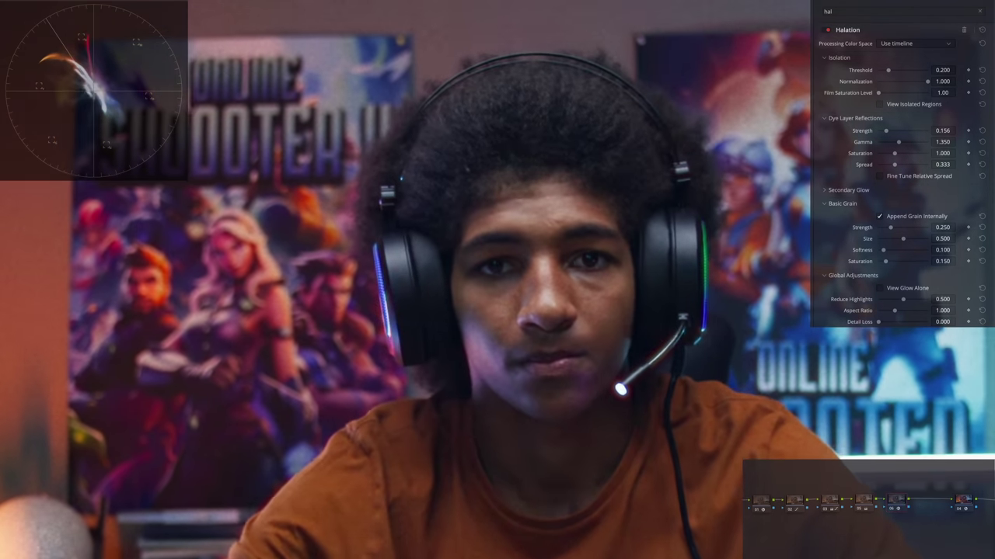
key(super)
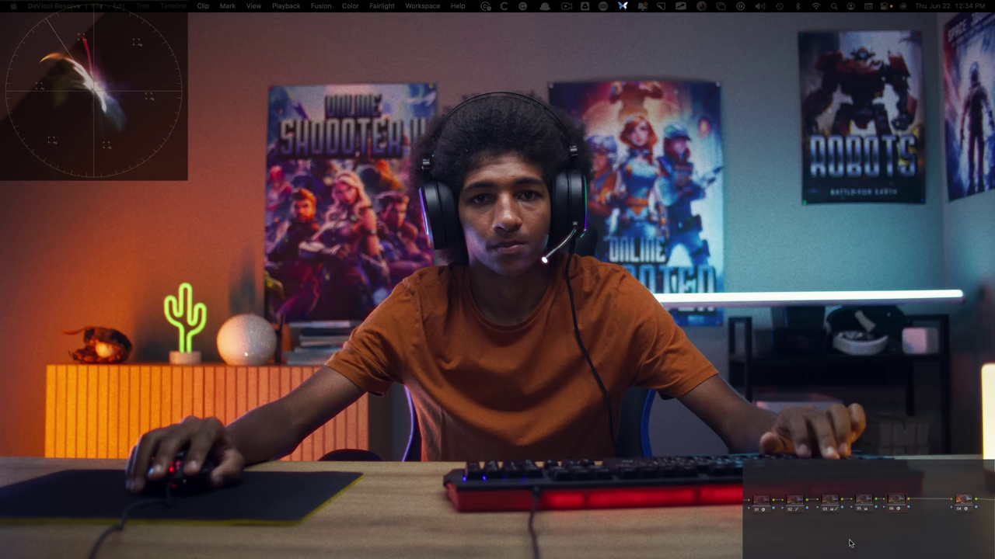
Delete the Halation node from the gaming-room shot's node tree.
click(864, 500)
key(BackSpace)
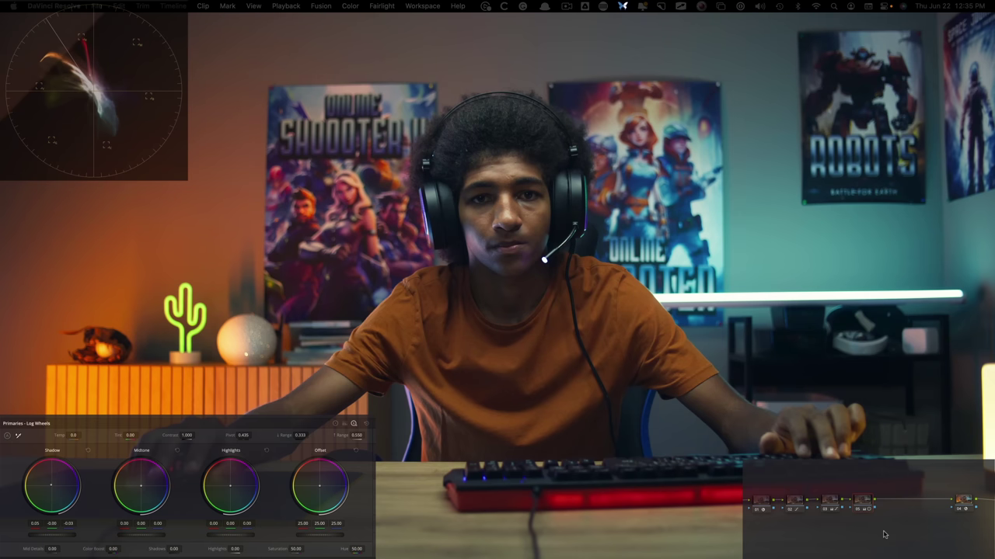
Compare the shot with the fourth node disabled and enabled, and show the primaries as color wheels instead of log wheels.
key(super)
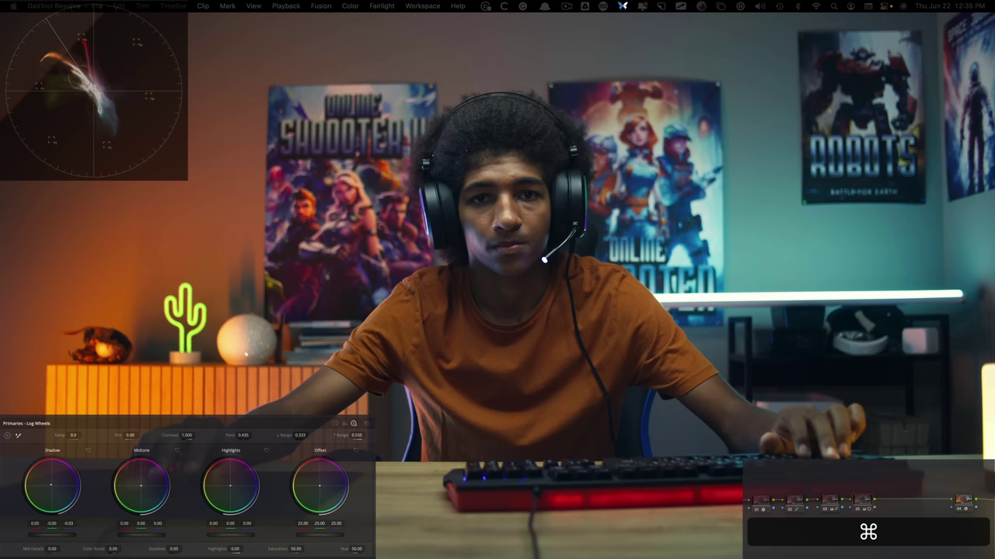
key(super)
key(alt+z)
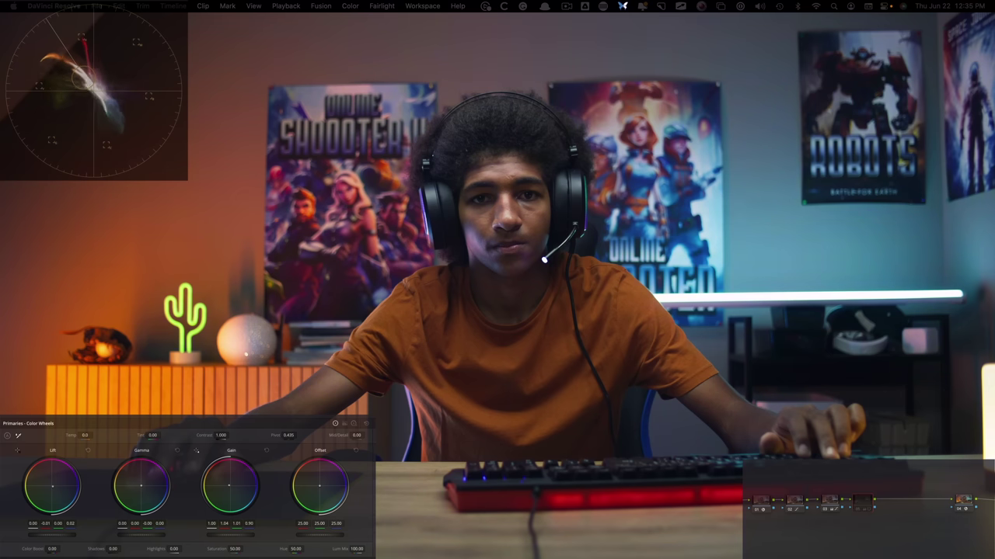
key(super+d)
key(super+d)
key(super+d)
key(super+d)
key(super+d)
key(super+d)
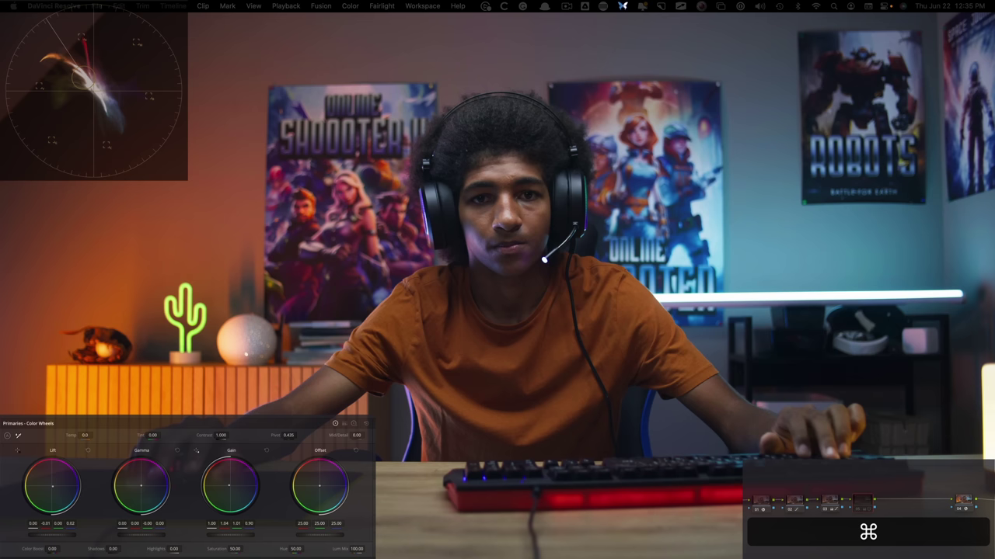